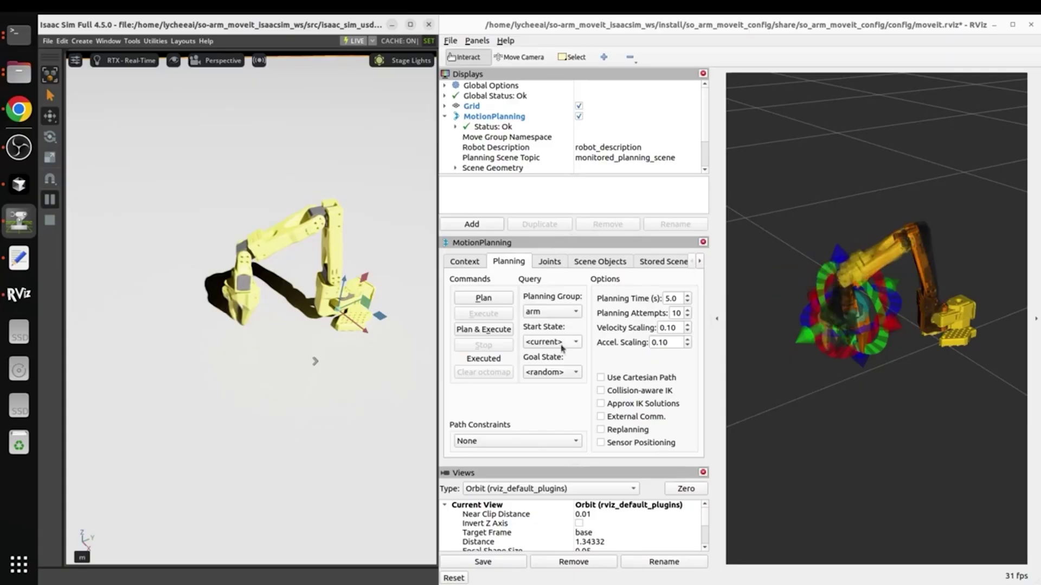
- Choose a <random> goal state for the arm planning group, and plan and execute the motion from the current state
click(553, 372)
click(553, 375)
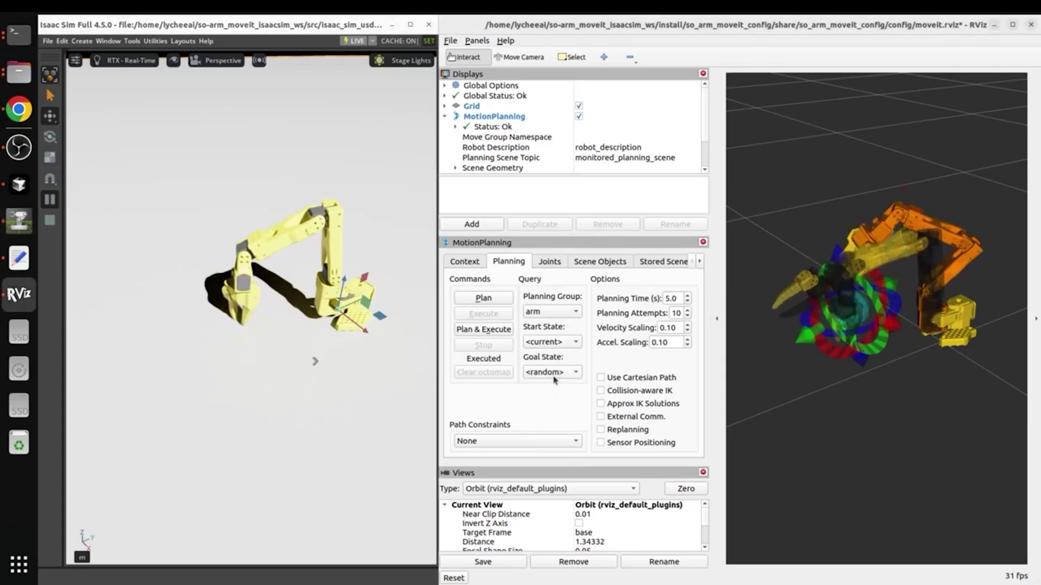
click(481, 331)
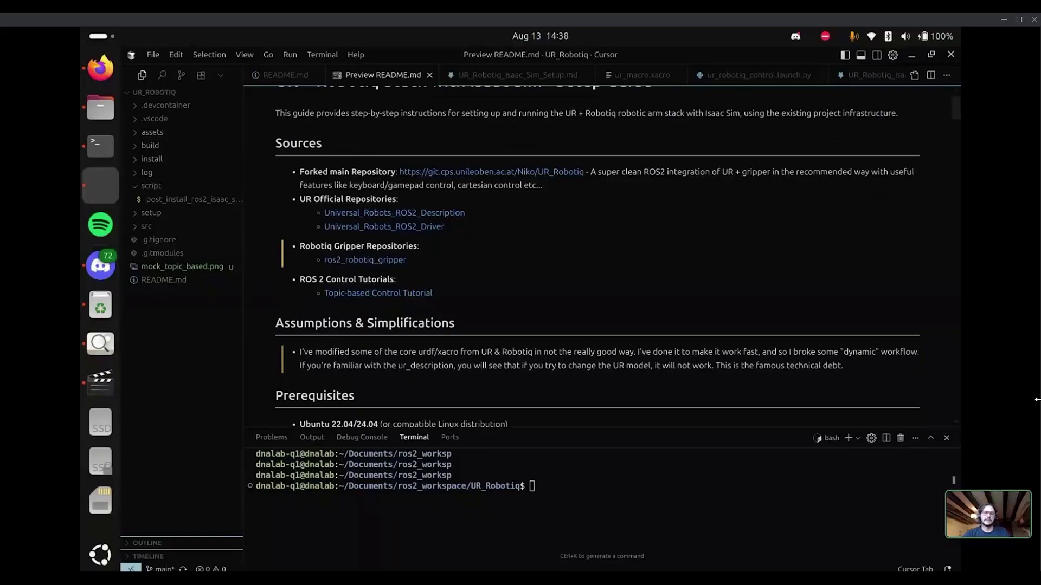
- Read through the README's sources and assumptions, and the Docker homepage's overview of building and running applications
scroll(600, 256, down, 1)
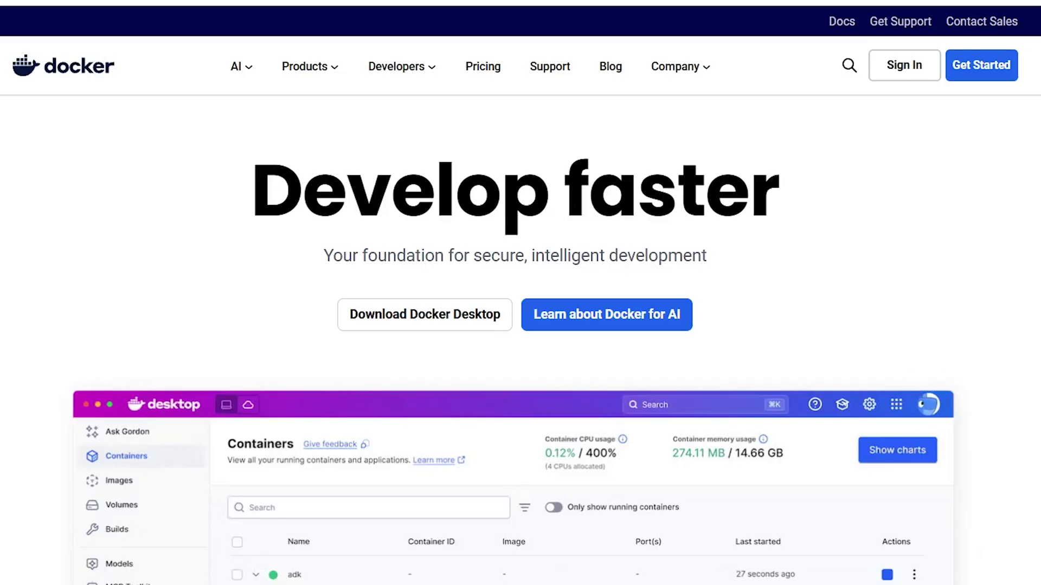
scroll(520, 347, down, 1)
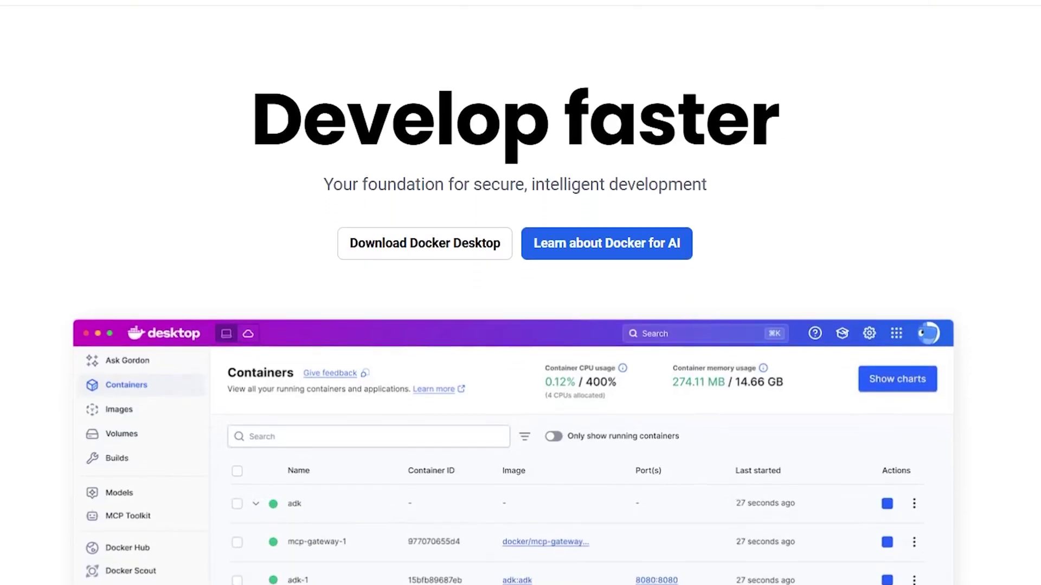
scroll(520, 293, down, 7)
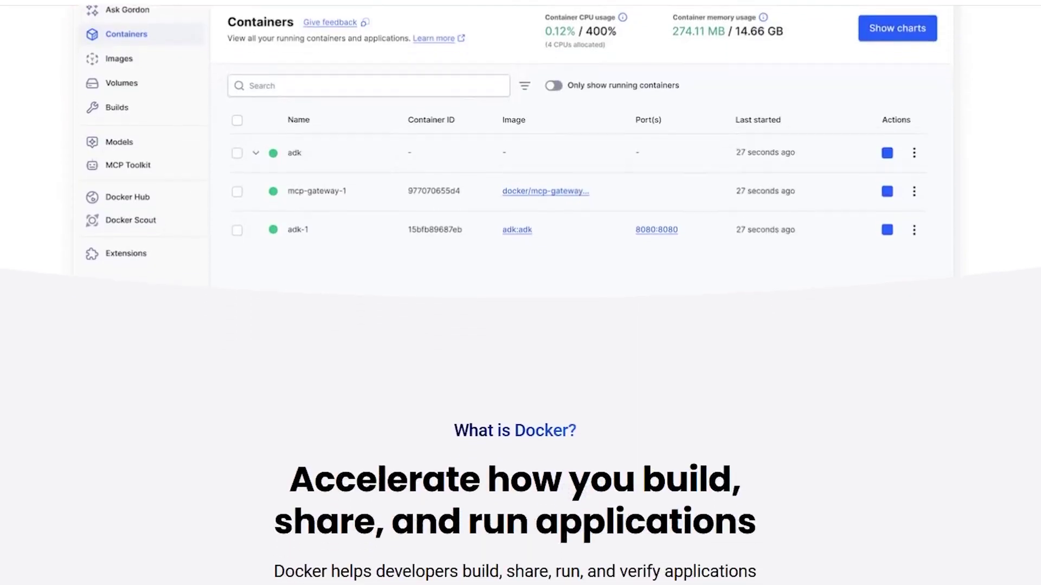
scroll(521, 293, down, 9)
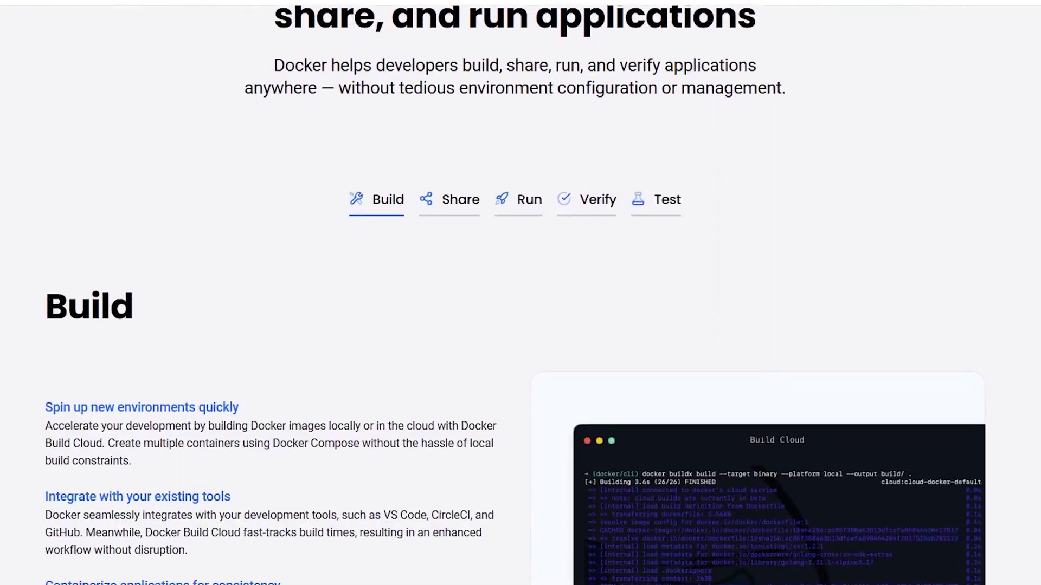
scroll(521, 293, down, 9)
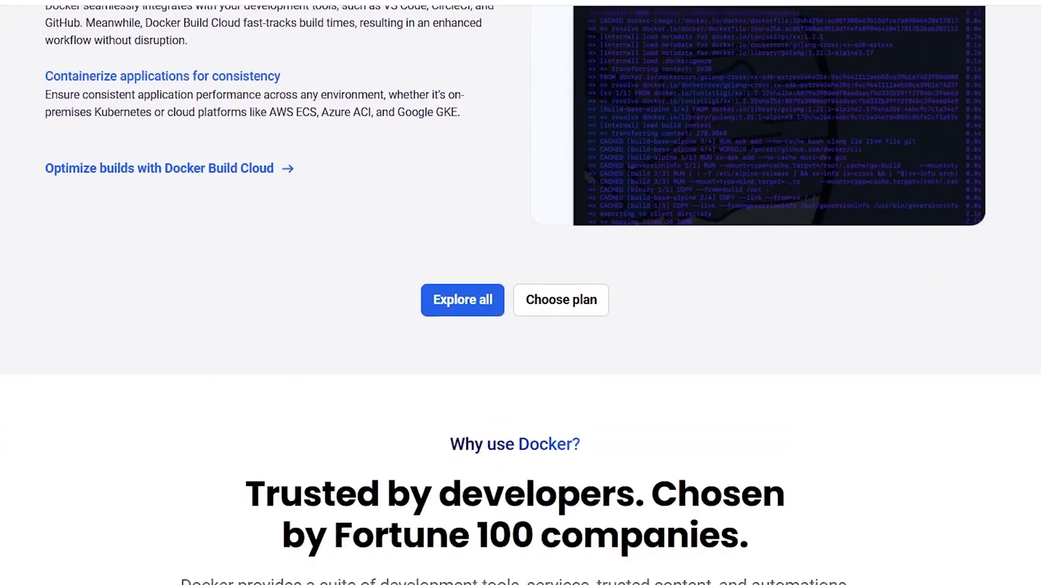
scroll(520, 293, down, 9)
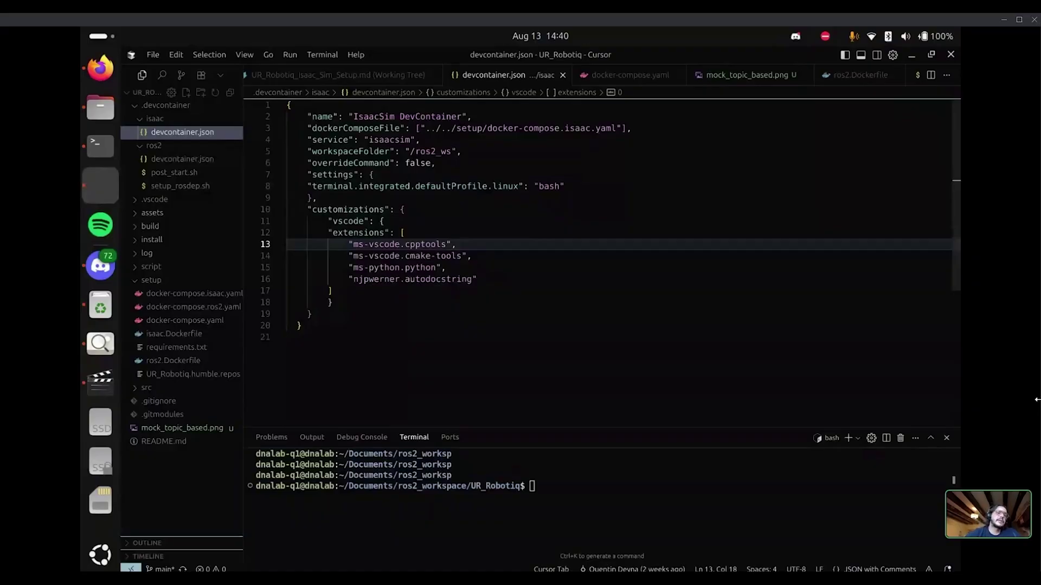
- Open ros2.Dockerfile from the setup folder and examine its base image, language, timezone and ROS2 install sections
click(173, 361)
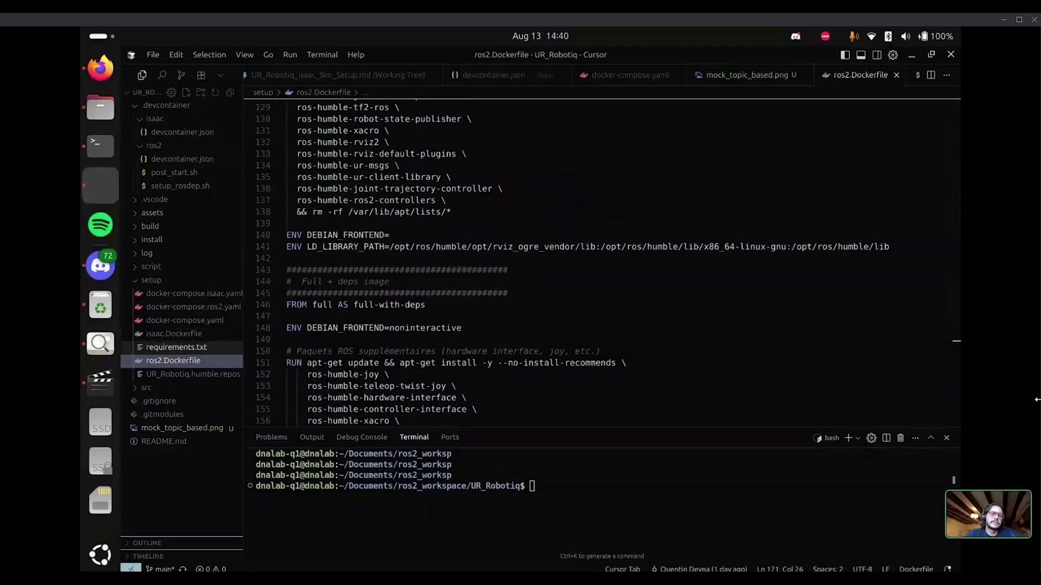
scroll(597, 263, up, 20)
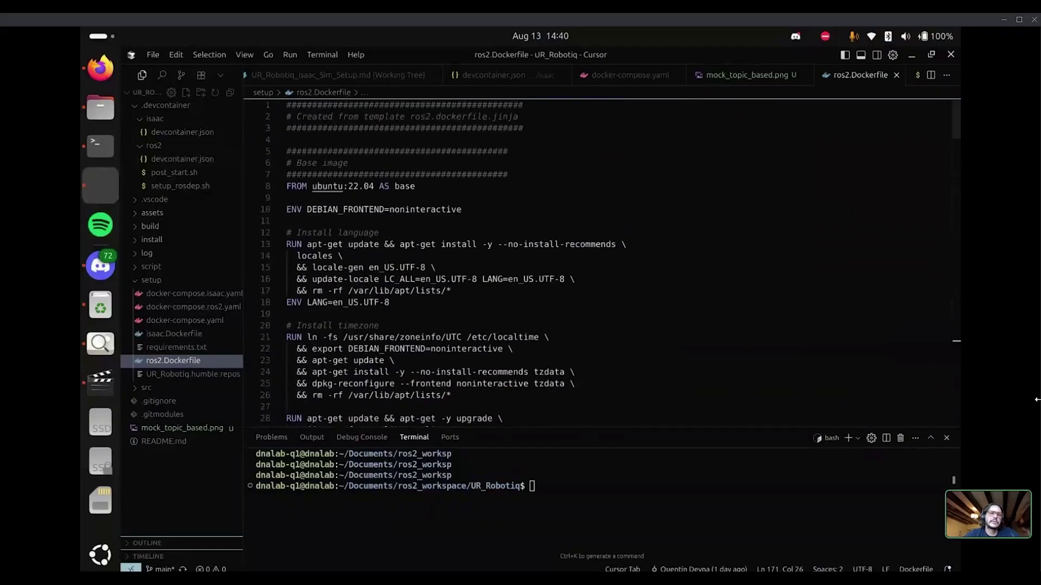
click(363, 186)
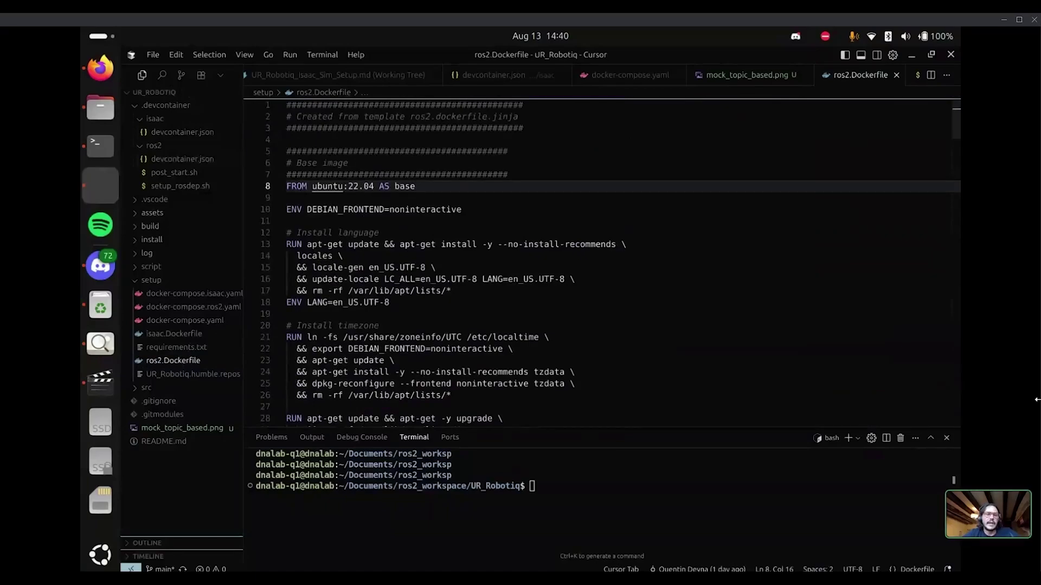
scroll(597, 260, down, 3)
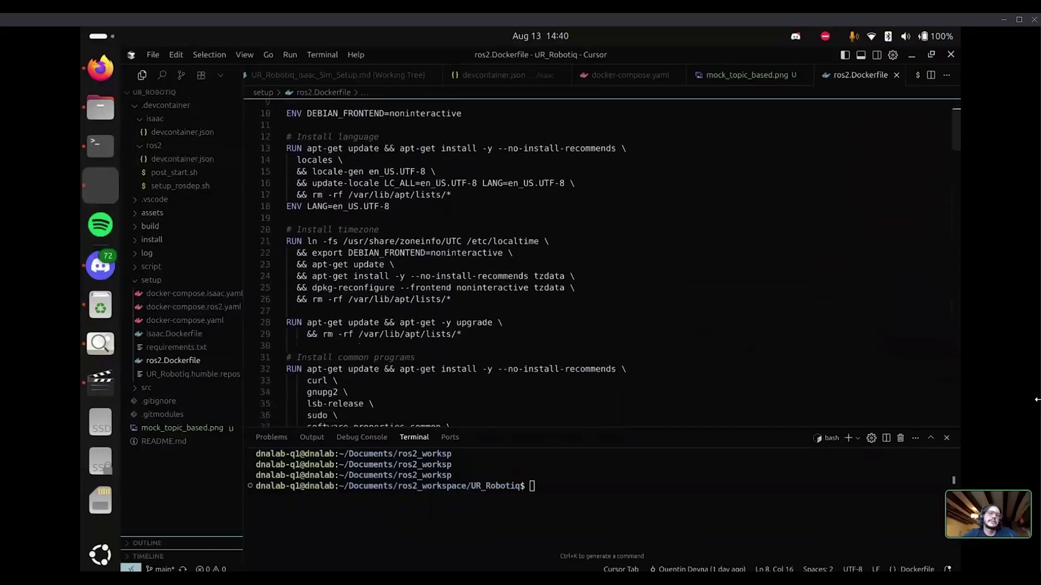
scroll(597, 260, down, 3)
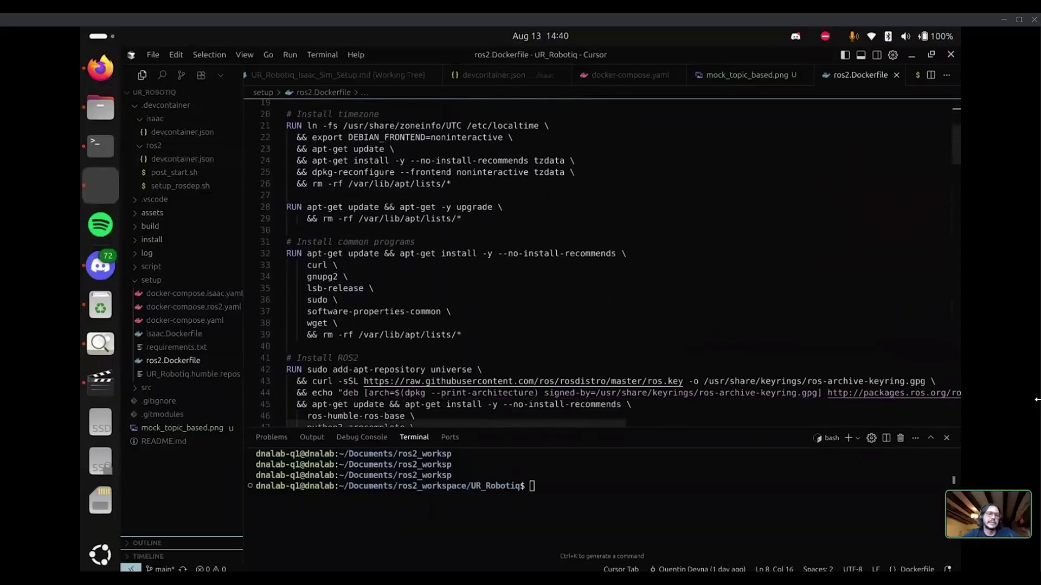
- List the running Docker containers with docker ps and enlarge the terminal area to read the output
key(ctrl+grave)
text(docker ps)
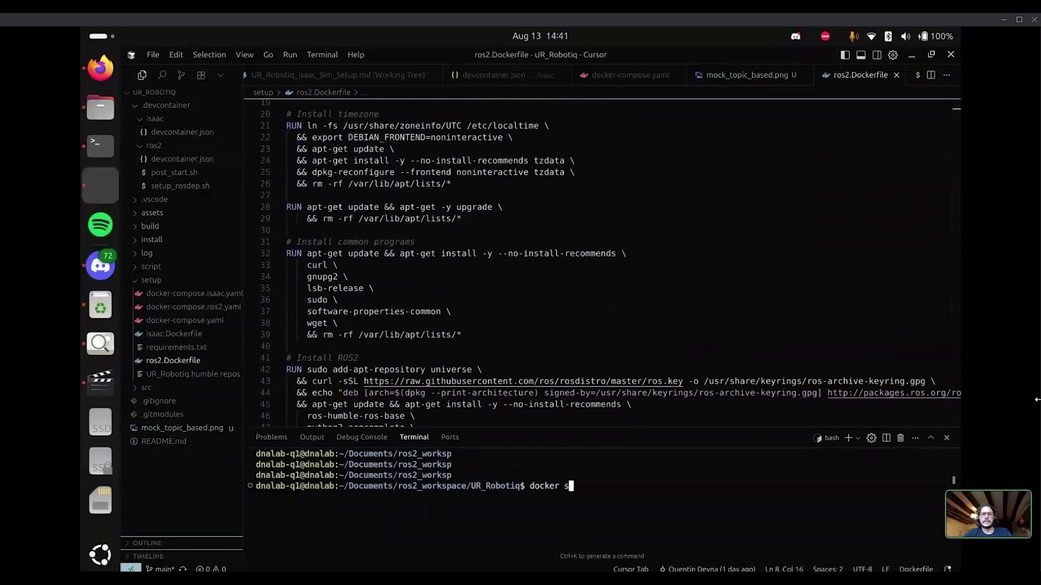
key(Return)
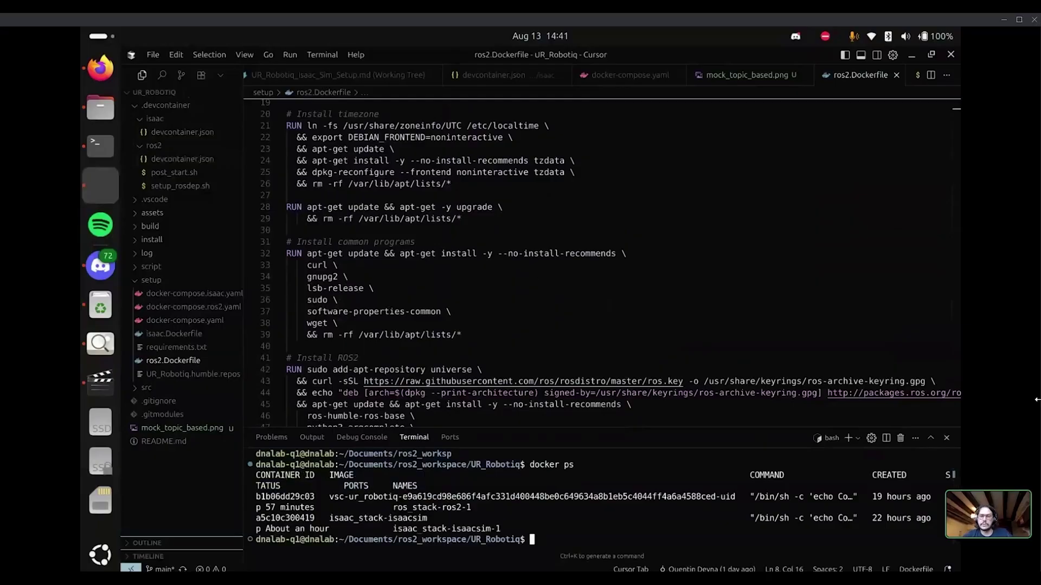
drag(601, 427, 602, 326)
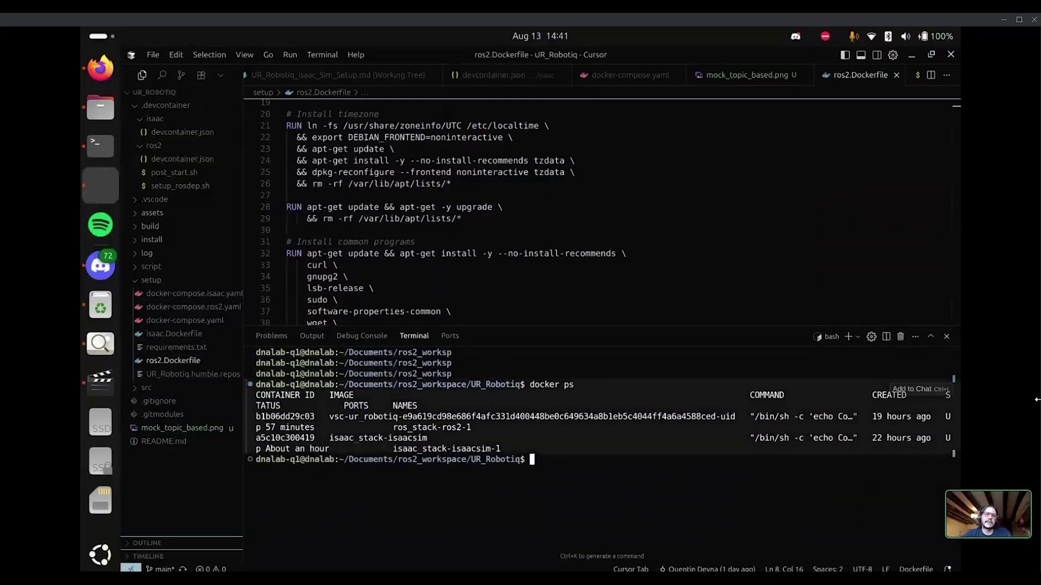
- Restart the ROS 2 container with the command docker restart ros_stack-ros2-1
text(docker )
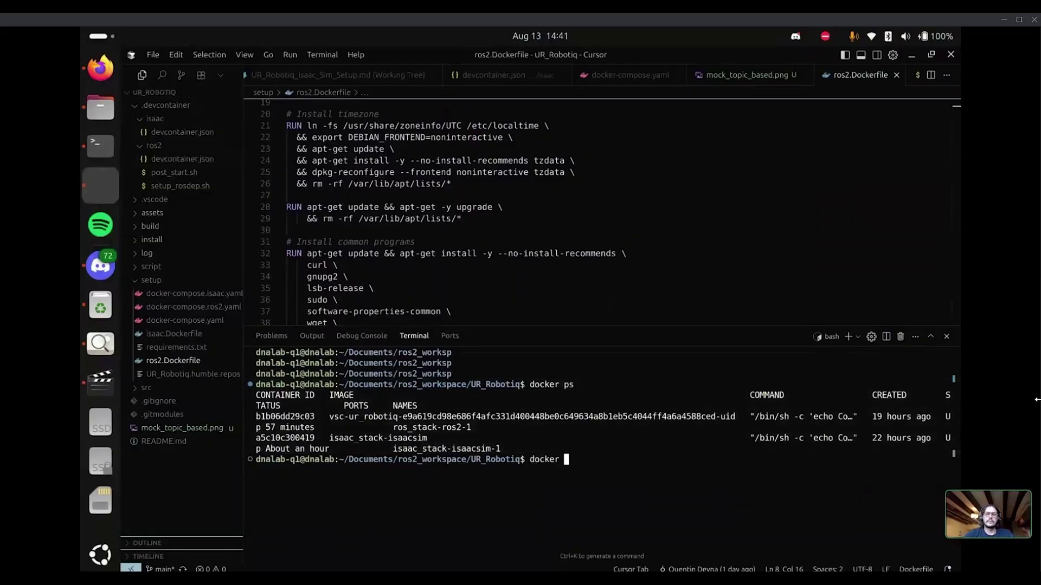
text(rettart )
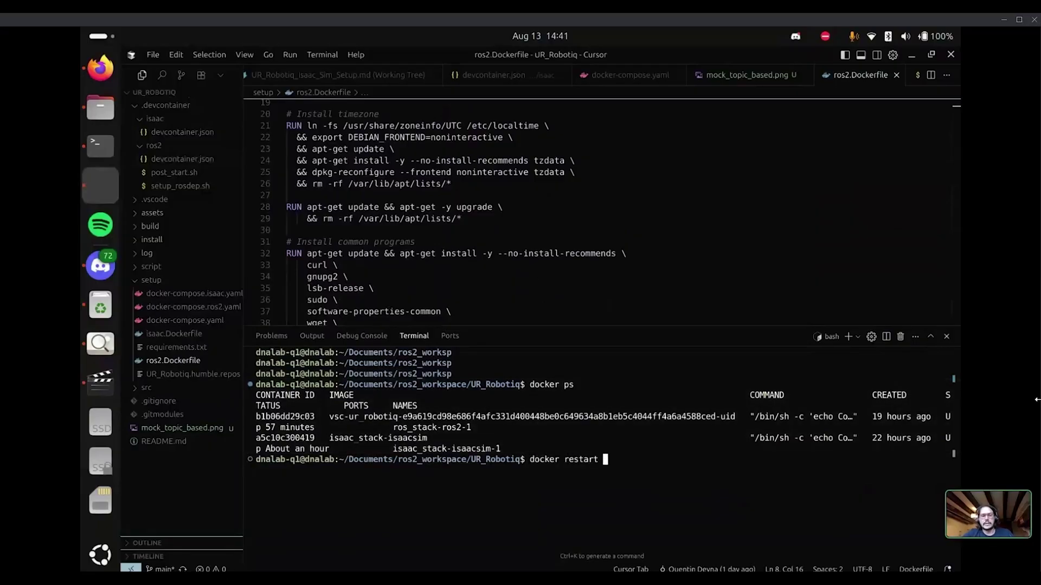
text(ros_stack-ros2-1)
key(Return)
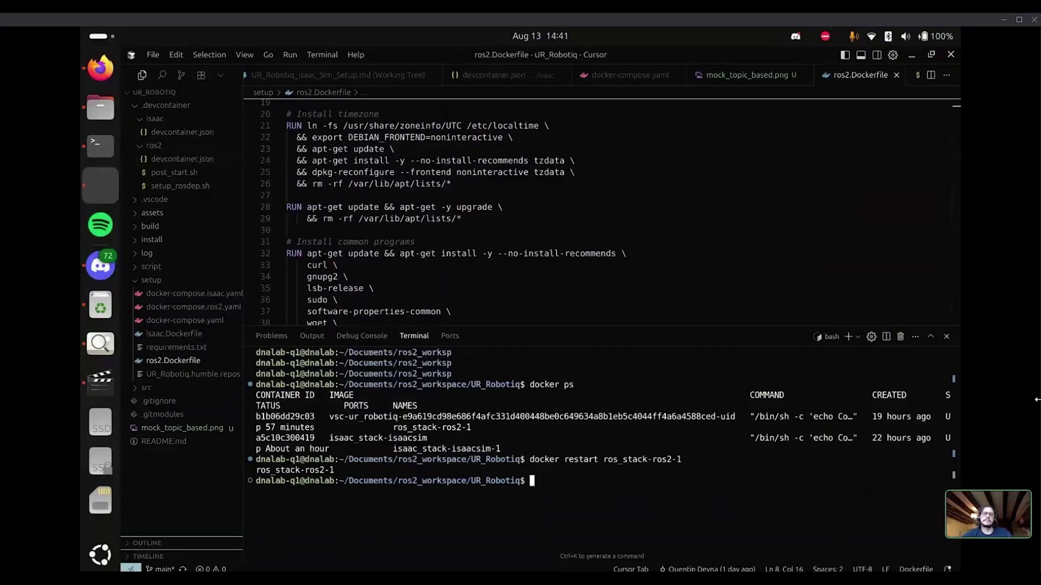
- Review the install commands in ros2.Dockerfile, from the common programs and timezone sections back to the base image
scroll(596, 212, down, 8)
scroll(596, 212, down, 5)
scroll(597, 211, up, 13)
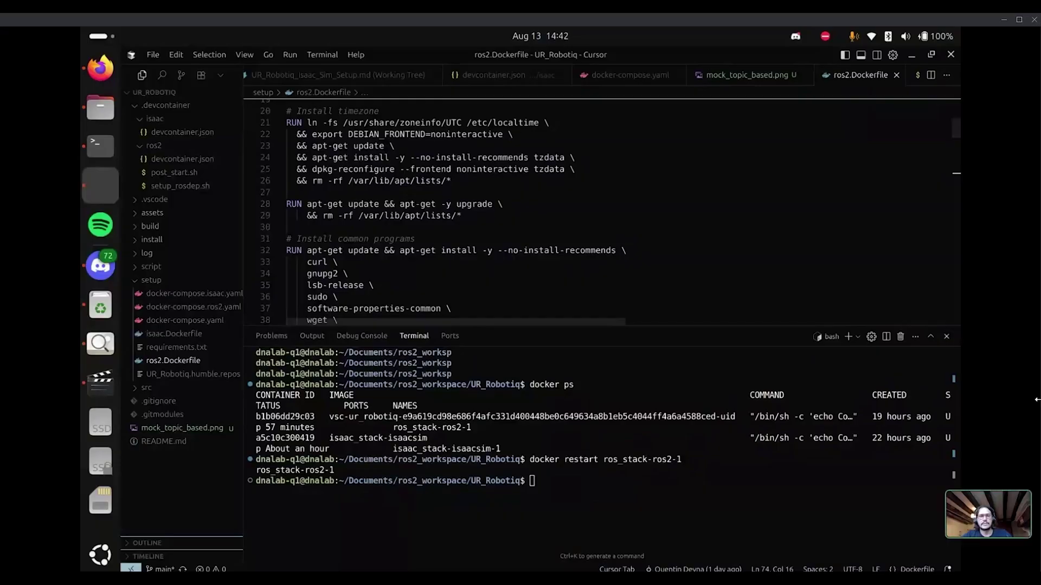
click(374, 285)
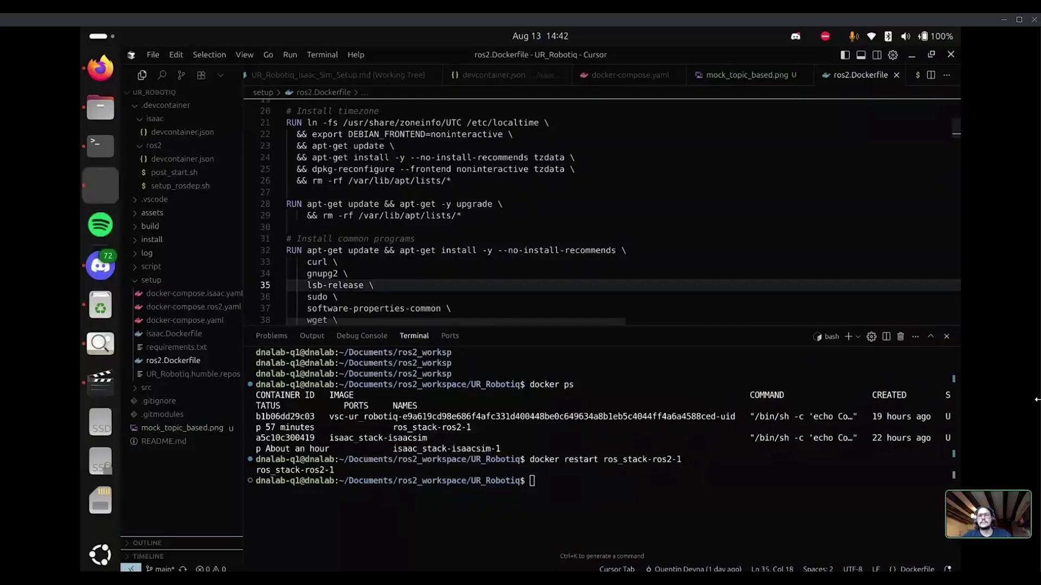
click(451, 181)
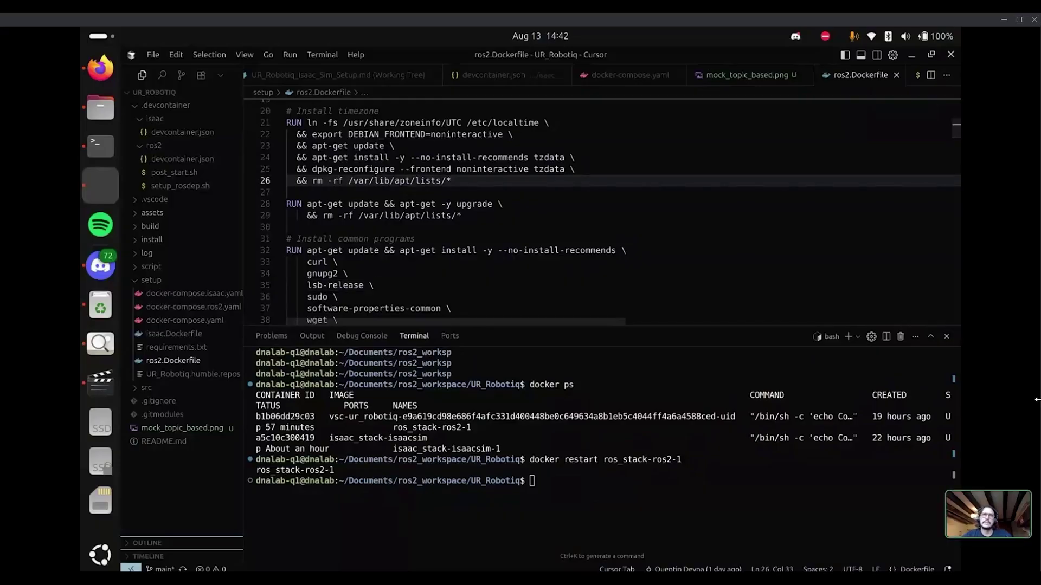
scroll(596, 211, up, 6)
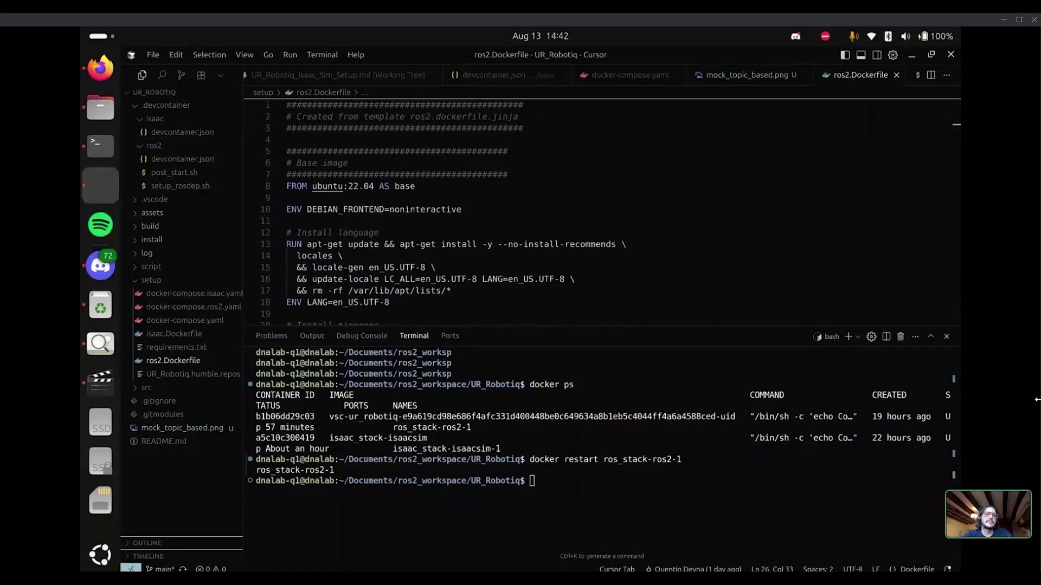
click(532, 480)
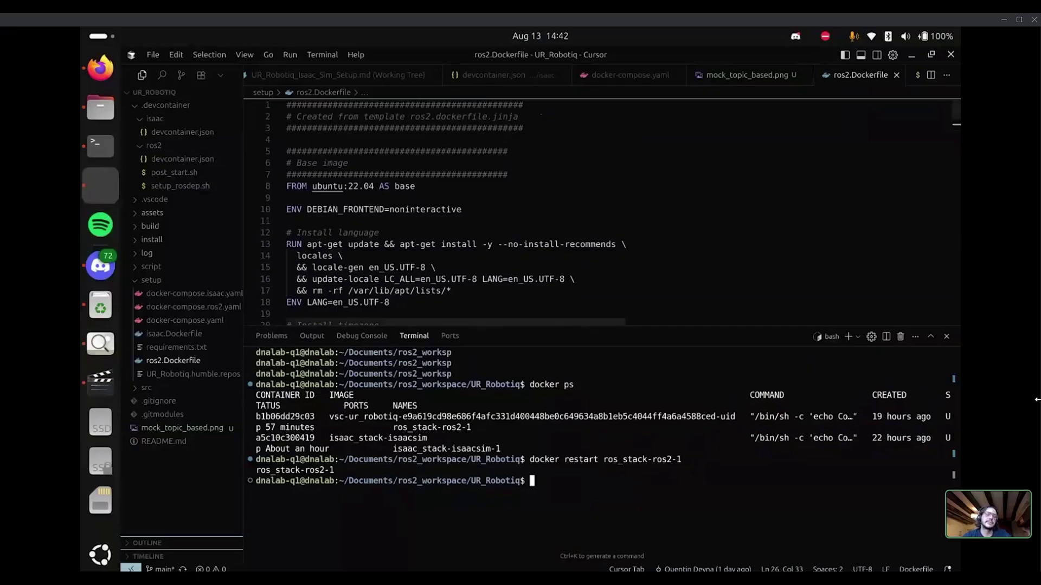
click(400, 209)
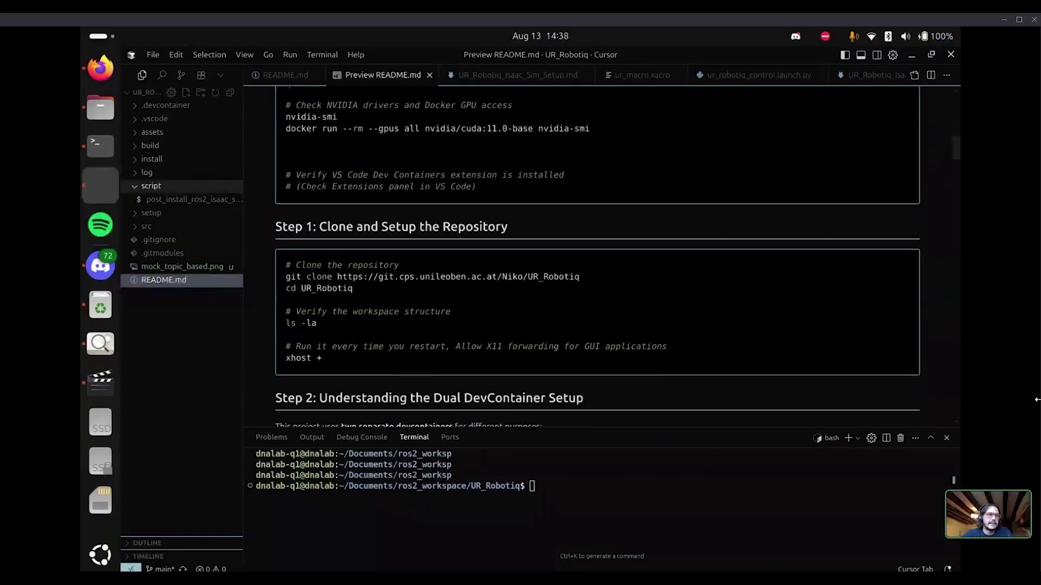
- Collapse the script folder and expand .devcontainer, its isaac and ros2 subfolders, and setup to inspect the container files
click(150, 185)
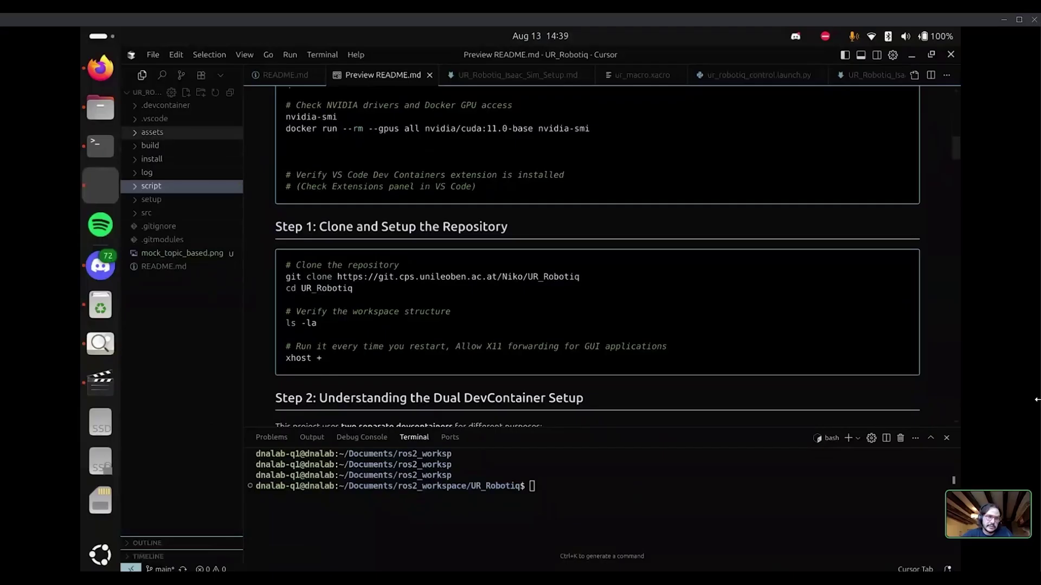
click(165, 105)
click(154, 119)
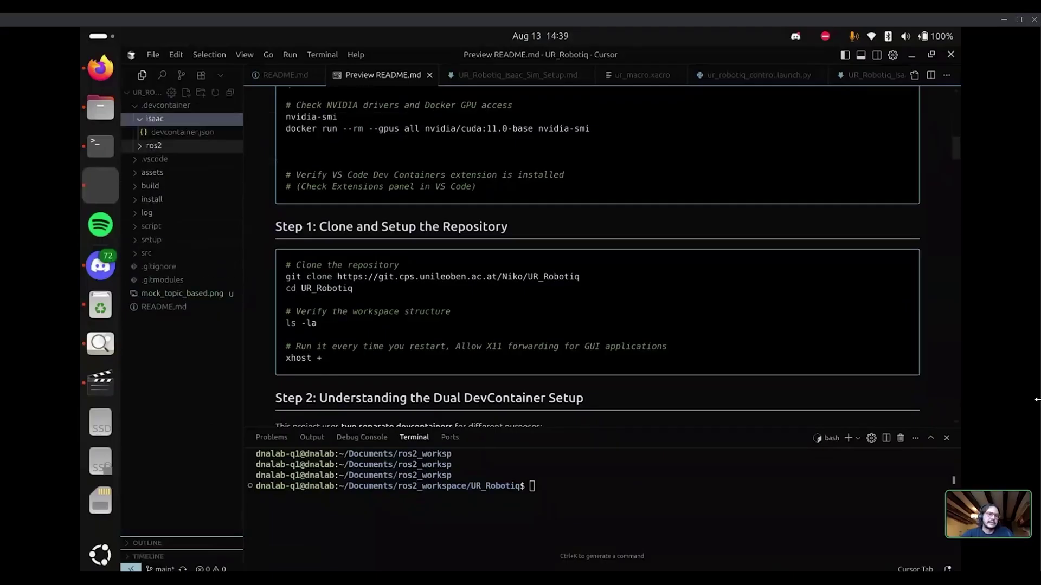
click(154, 146)
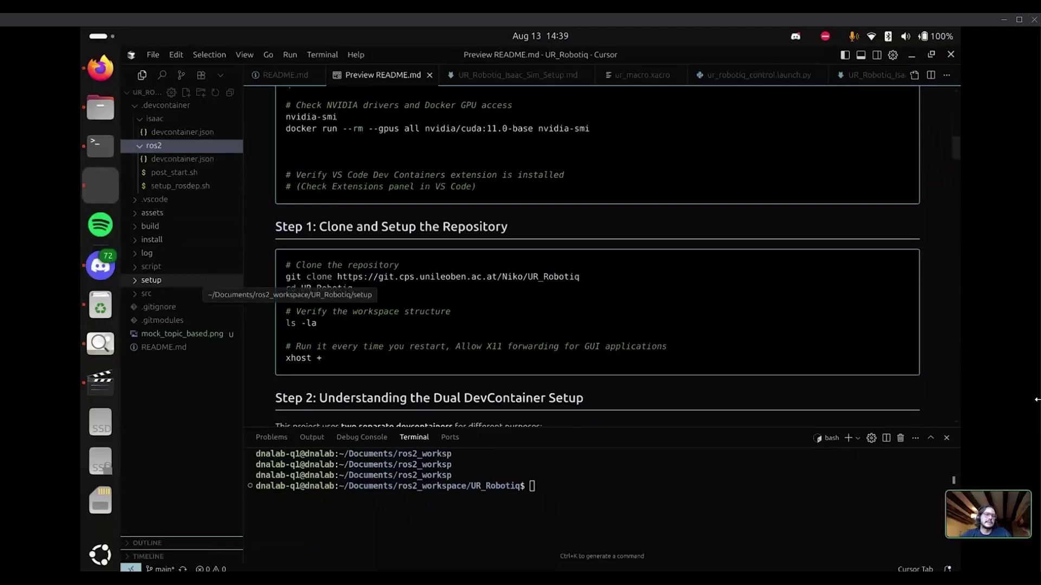
click(151, 280)
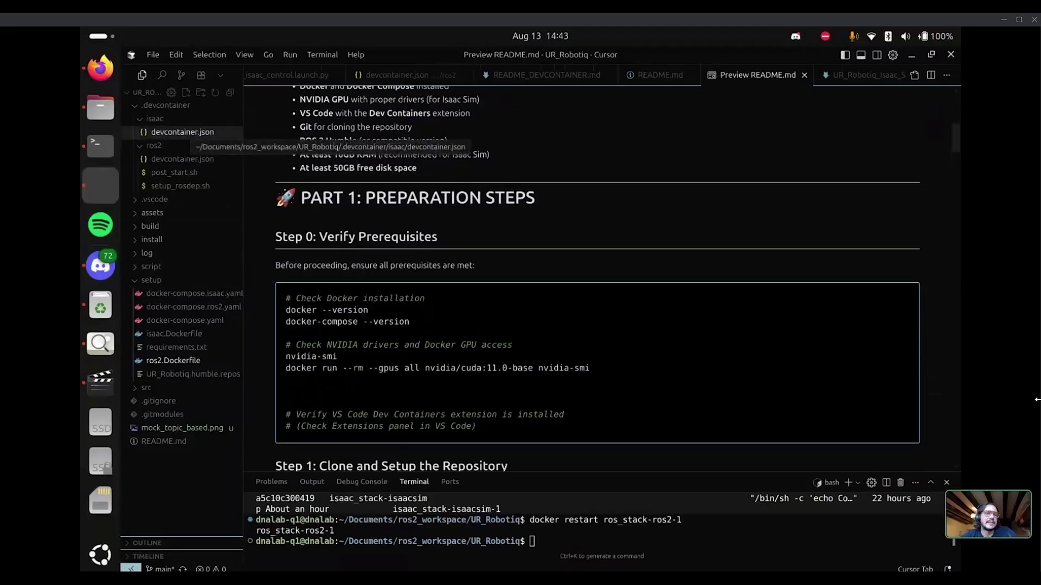
- Examine the README's prerequisite and repository cloning steps, check the xhost + line in the source, and return to the preview
scroll(596, 279, down, 5)
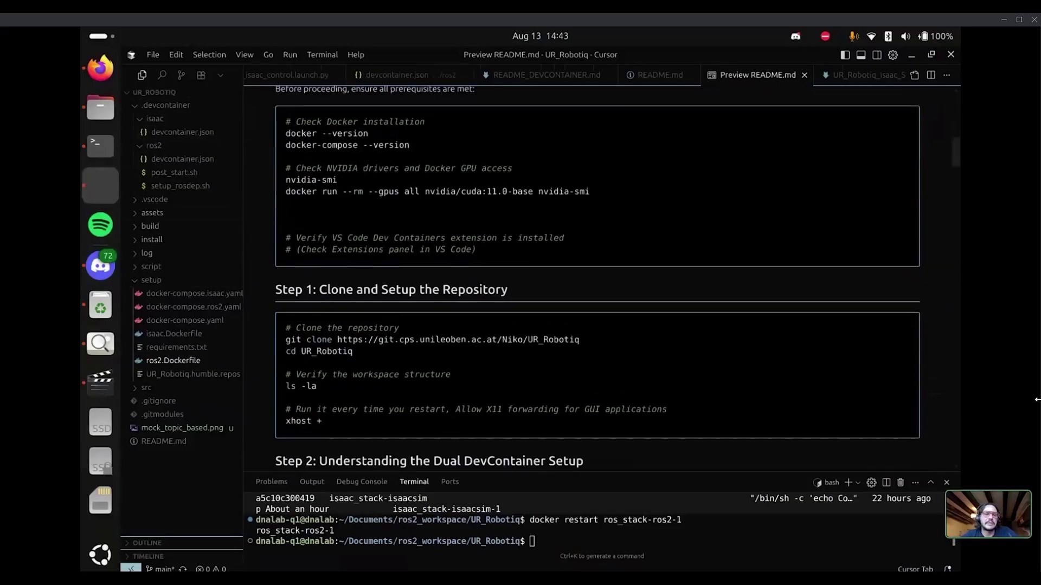
scroll(596, 279, down, 3)
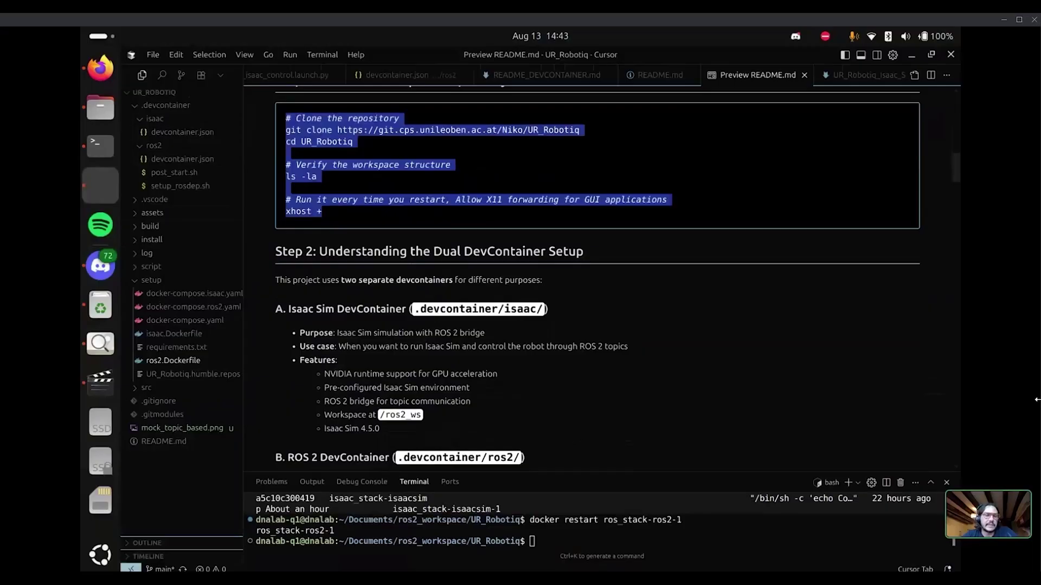
double_click(298, 211)
scroll(602, 293, up, 1)
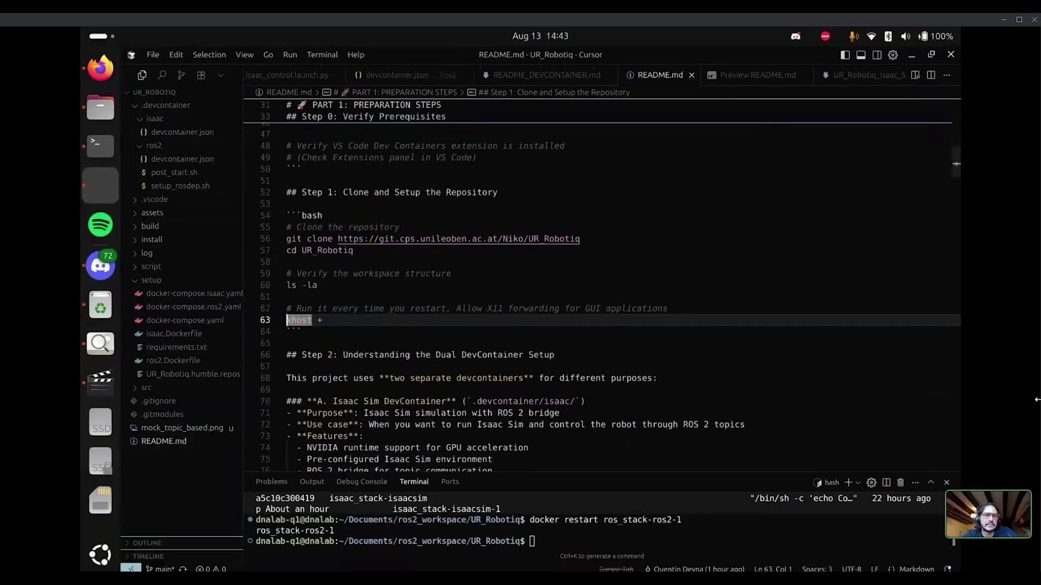
key(ctrl+Page_Down)
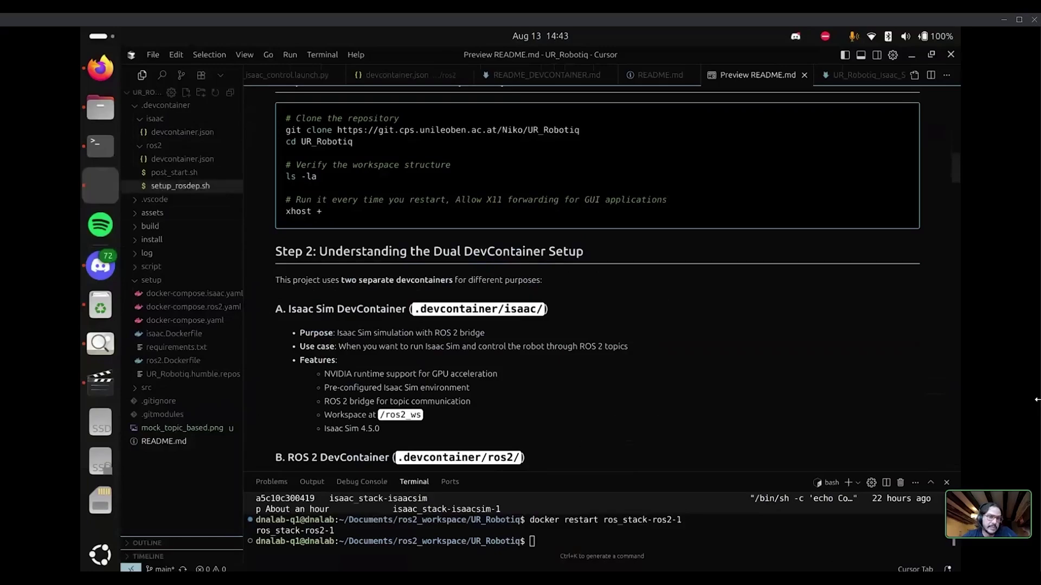
- Switch to the separate system Terminal, run xhost + to allow X11 forwarding, and return to the README preview in Cursor
click(100, 146)
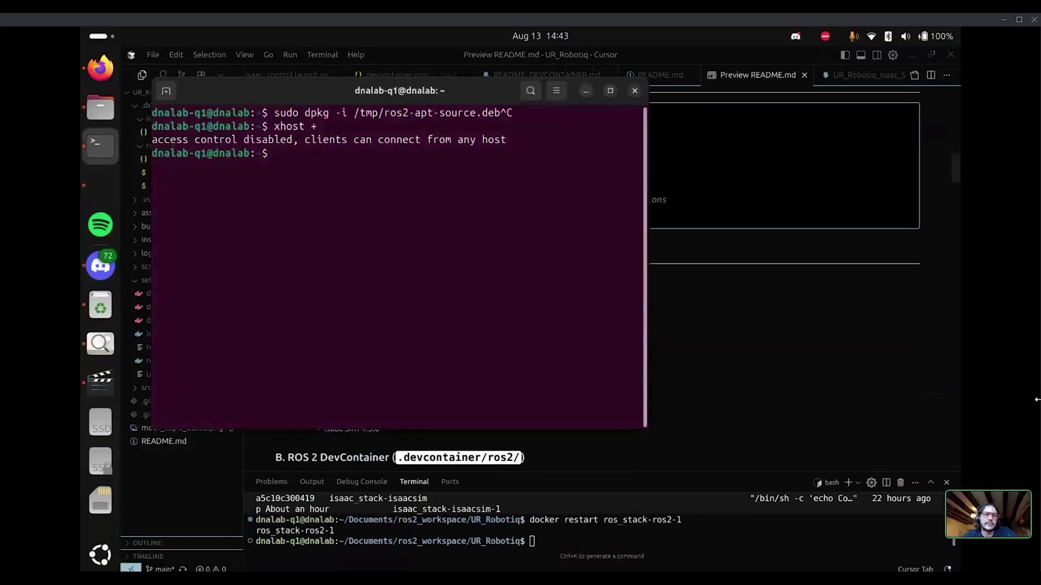
key(Up)
key(Return)
key(alt+Tab)
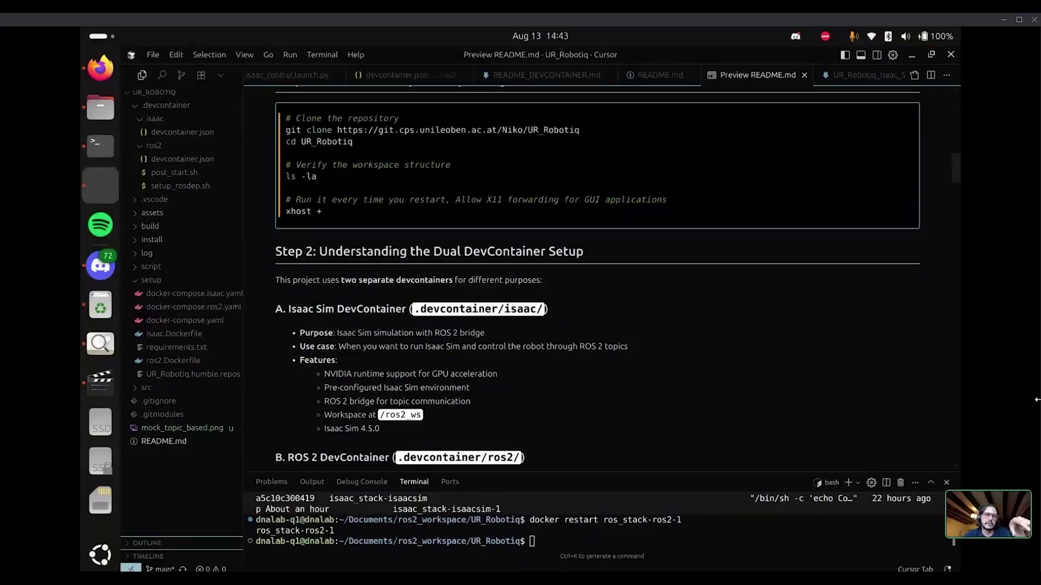
- Open the project folder in the UR5 ROS2 DevContainer and dismiss the finished configuration terminal
scroll(596, 280, down, 2)
drag(596, 471, 596, 297)
click(596, 390)
key(ctrl+shift+p)
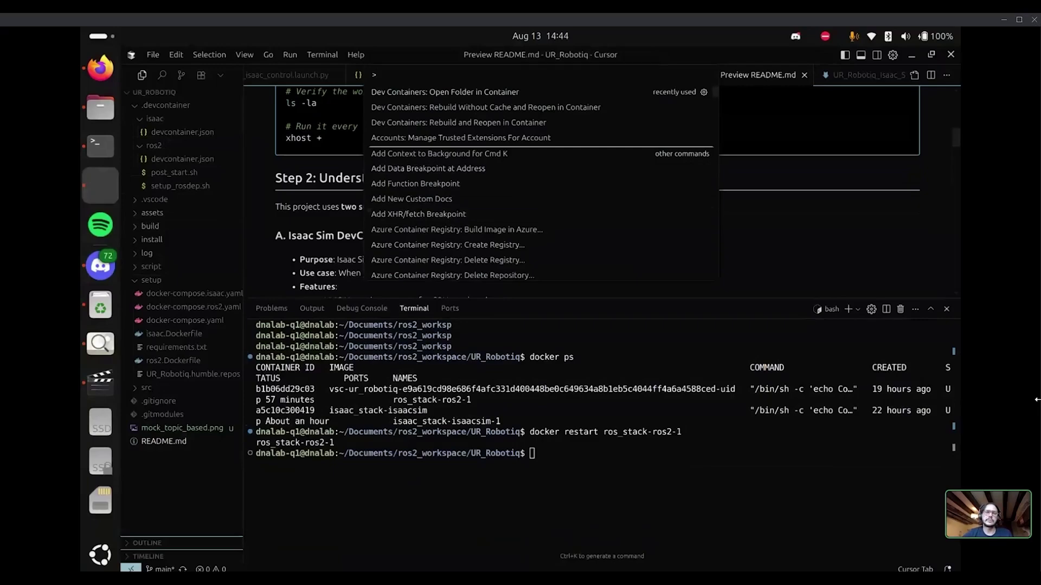
key(Return)
key(Return)
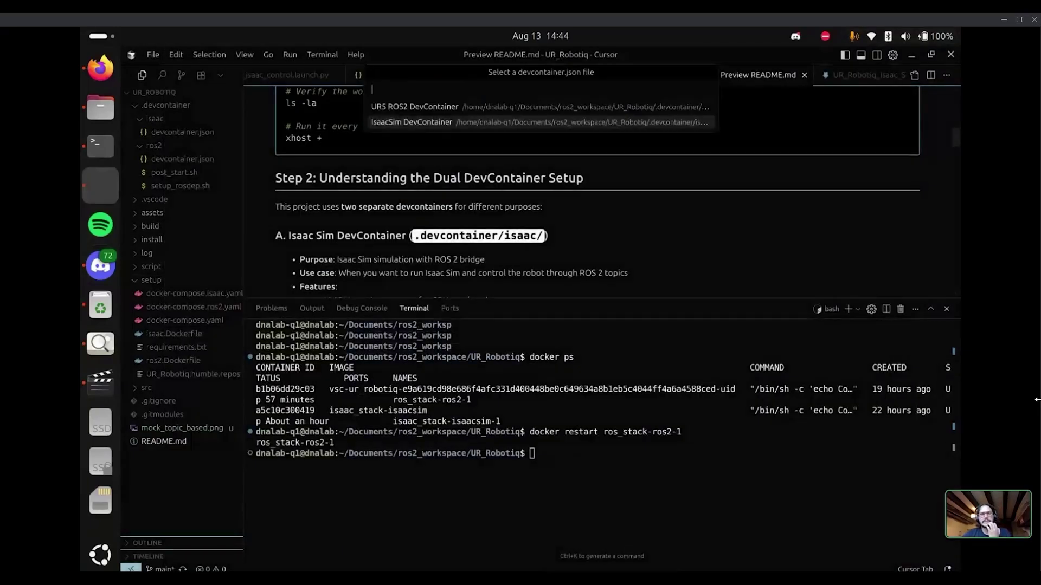
key(Return)
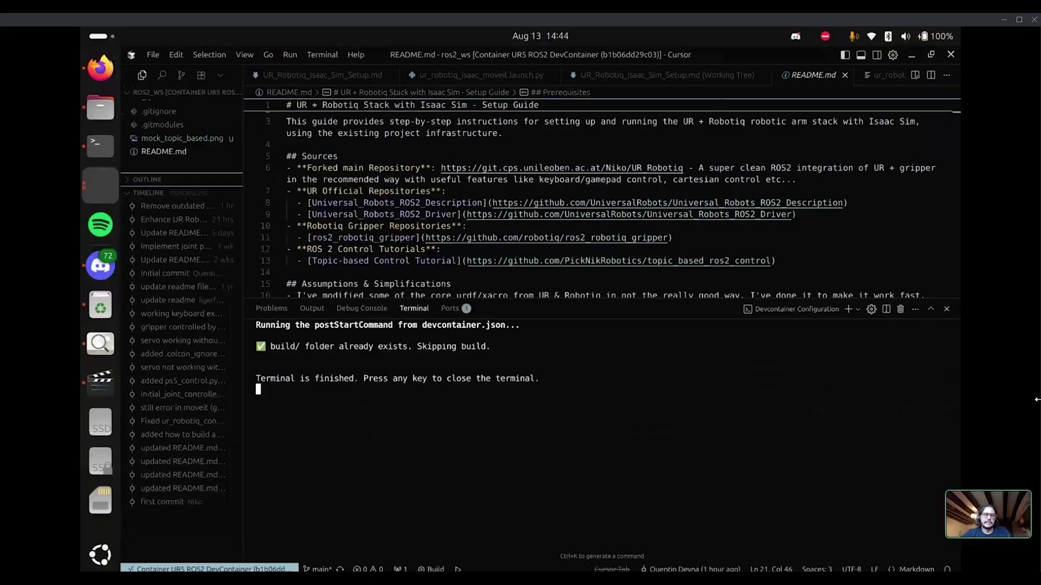
key(Return)
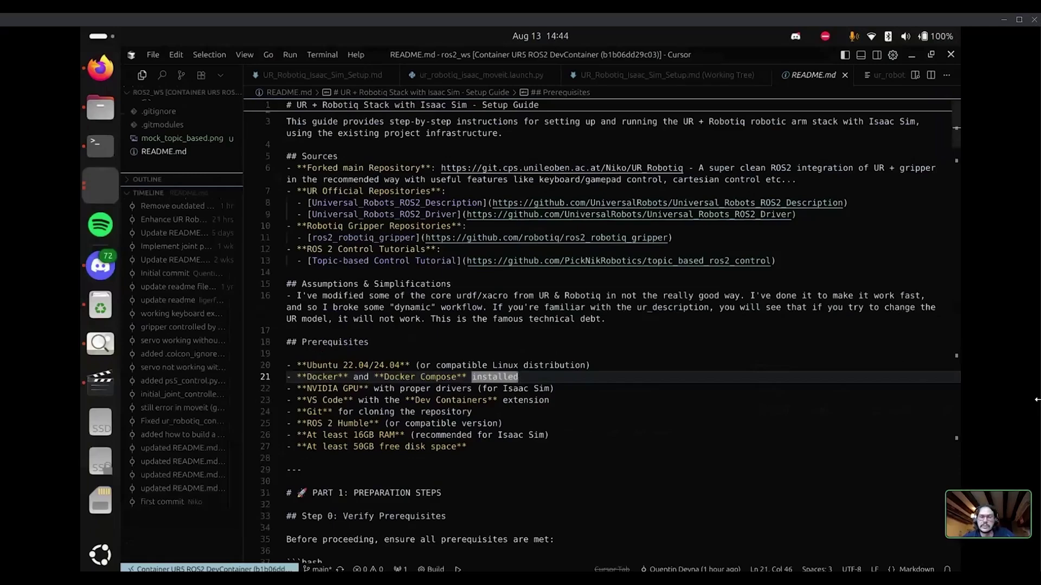
- From the local UR_Robotiq window, open the folder in the IsaacSim DevContainer and dismiss the kit selection
key(ctrl+grave)
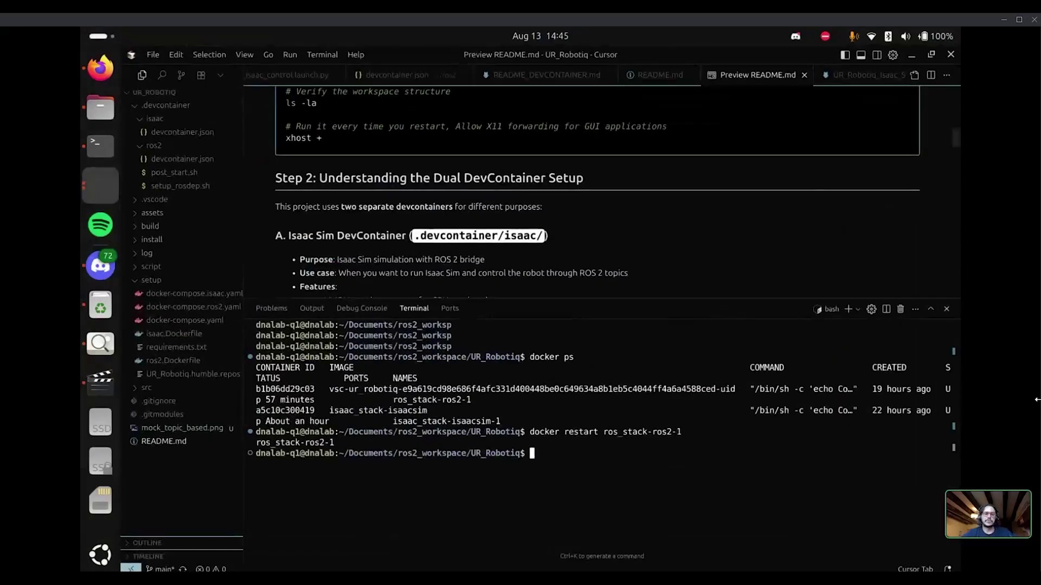
key(ctrl+shift+p)
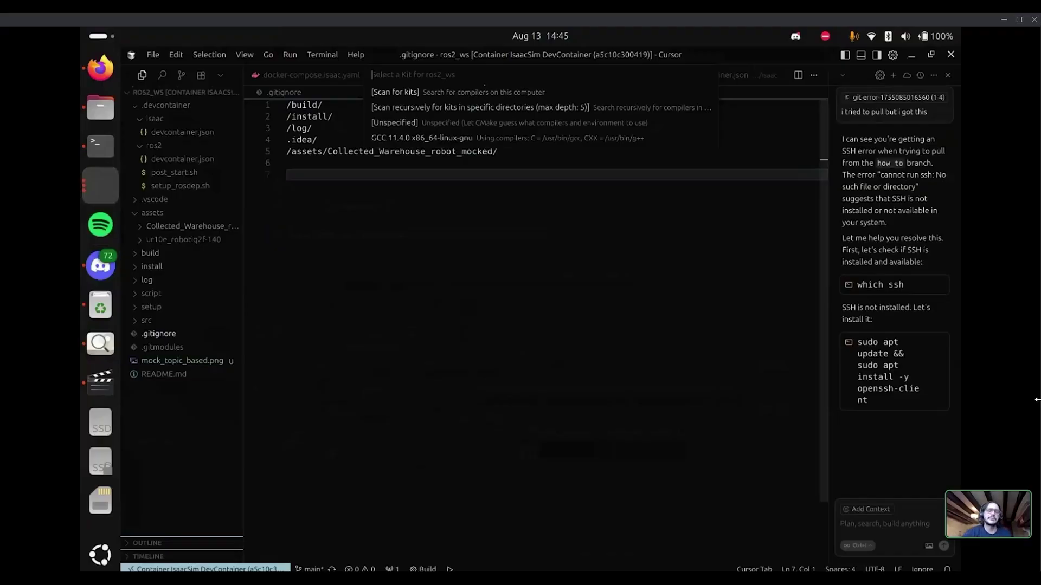
key(Escape)
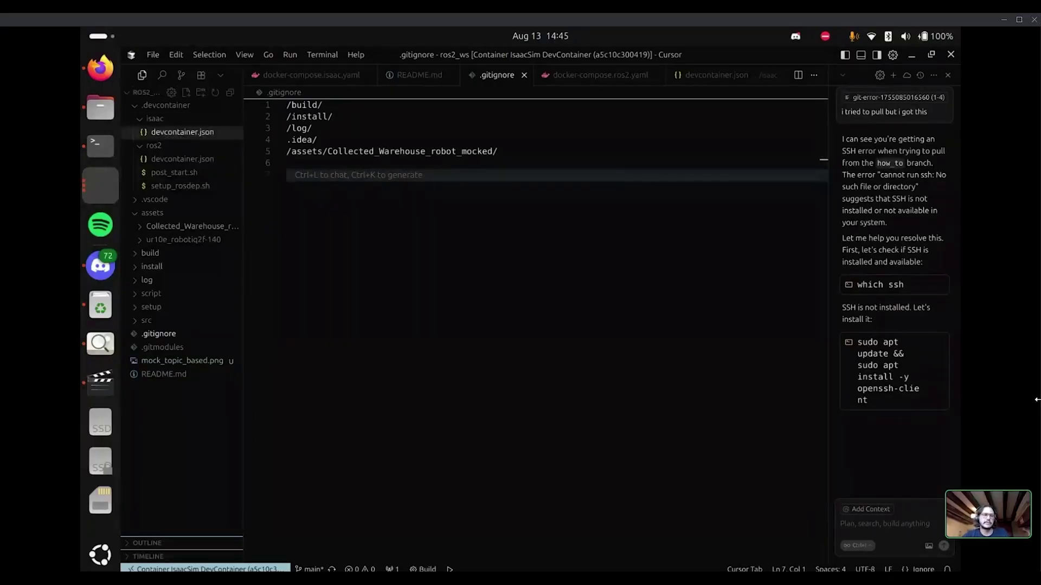
- Open a terminal in the IsaacSim container and run ./script/post_install_ros2_isaac_start.sh to start Isaac Sim
click(496, 151)
click(287, 175)
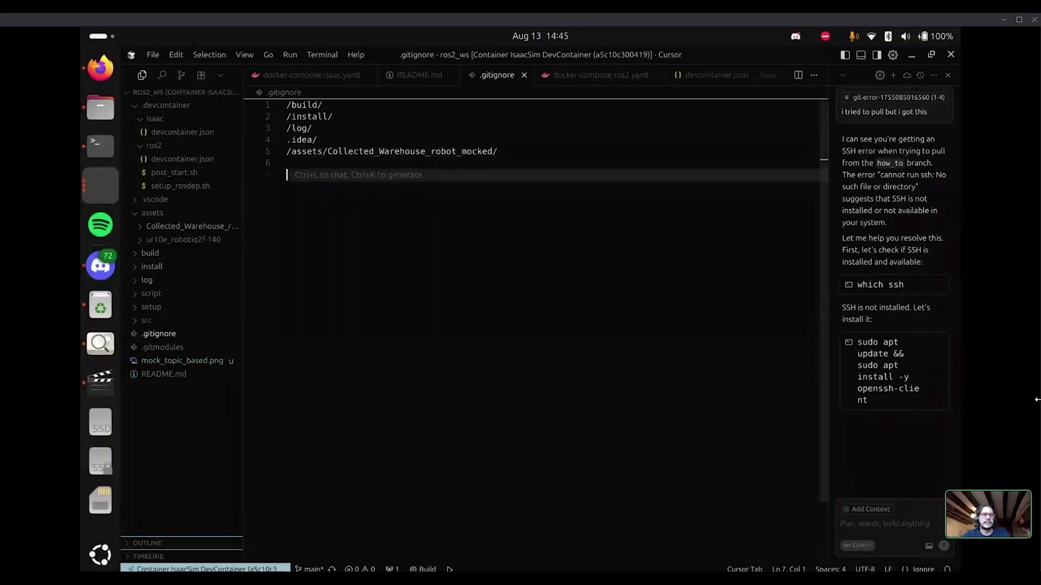
click(321, 54)
click(337, 72)
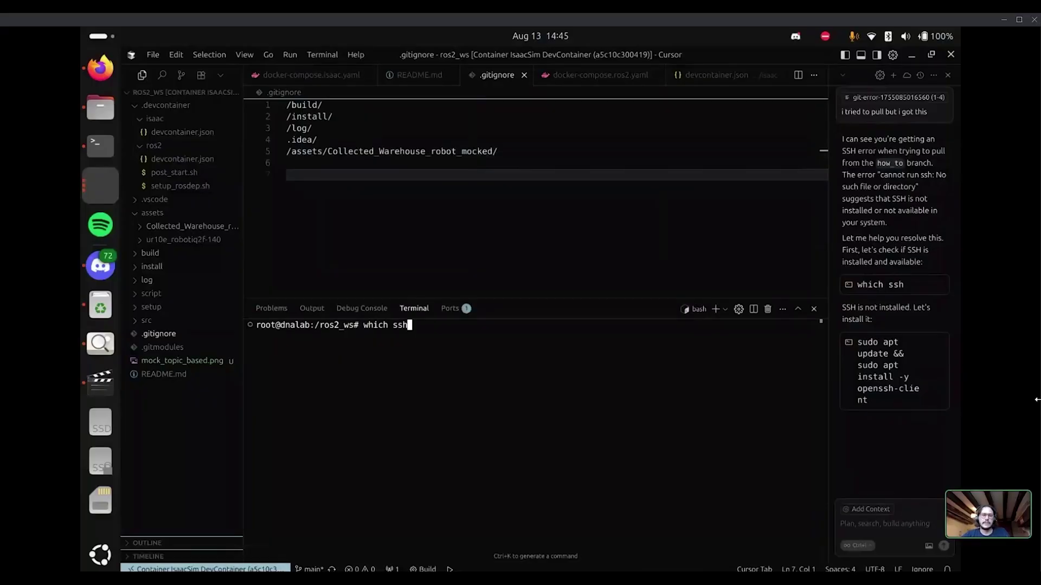
key(Up)
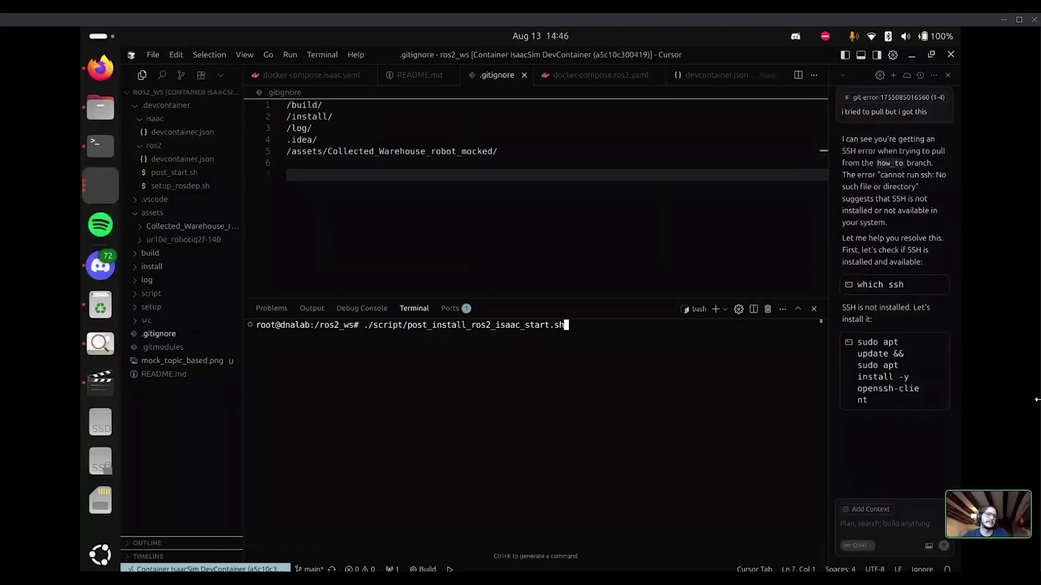
key(Return)
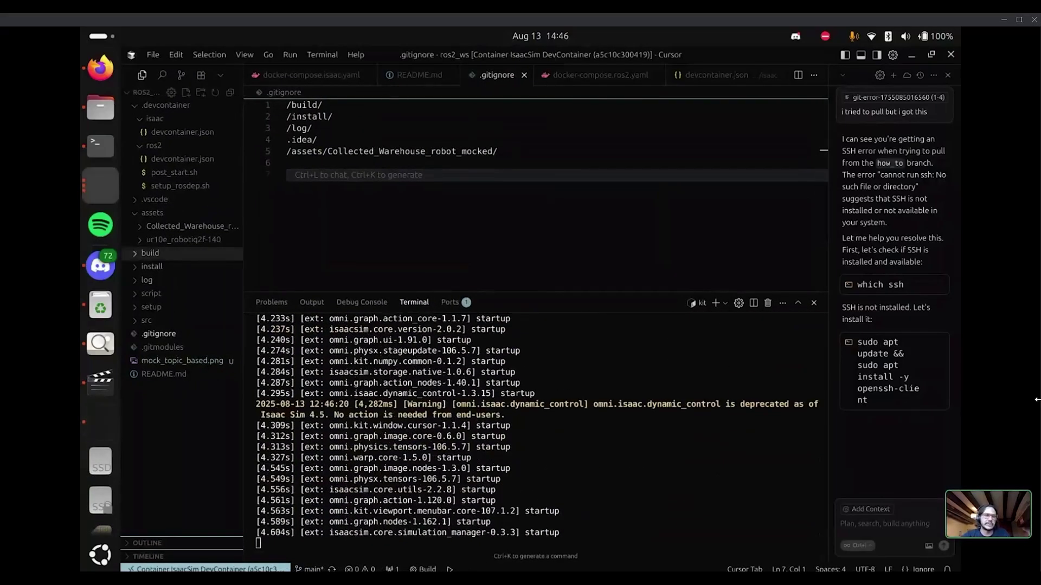
- Open post_install_ros2_isaac_start.sh from the script folder and review its paths, sanity checks, ROS 2 sourcing and environment exports
click(152, 293)
click(187, 306)
click(379, 204)
scroll(537, 190, up, 10)
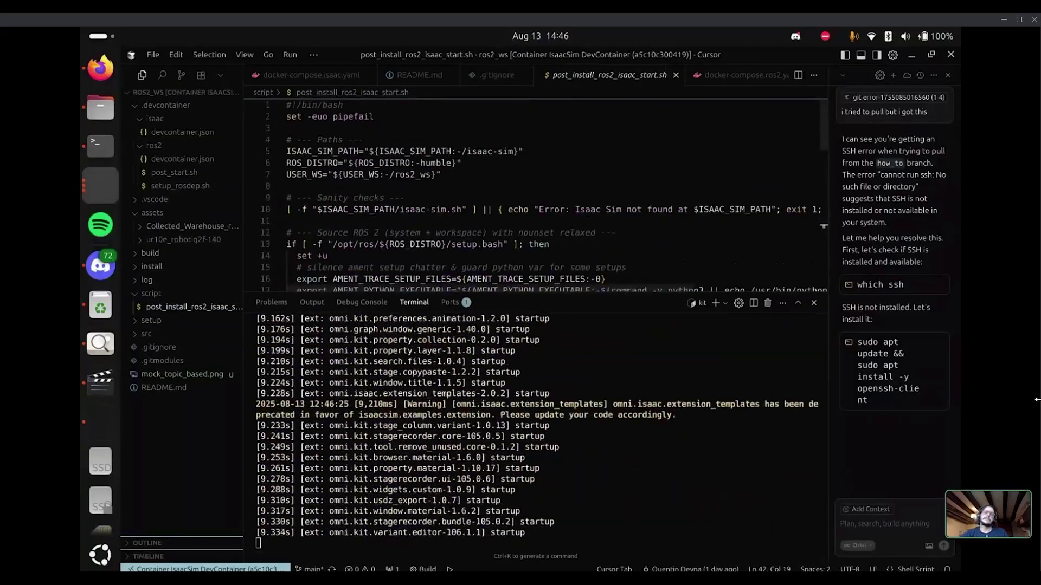
drag(536, 293, 536, 353)
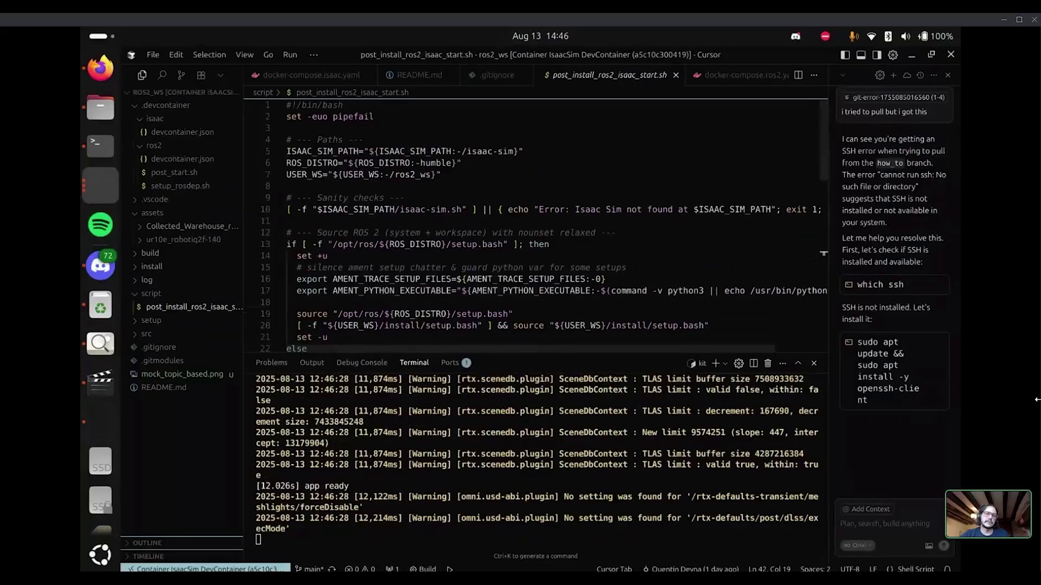
scroll(537, 228, down, 4)
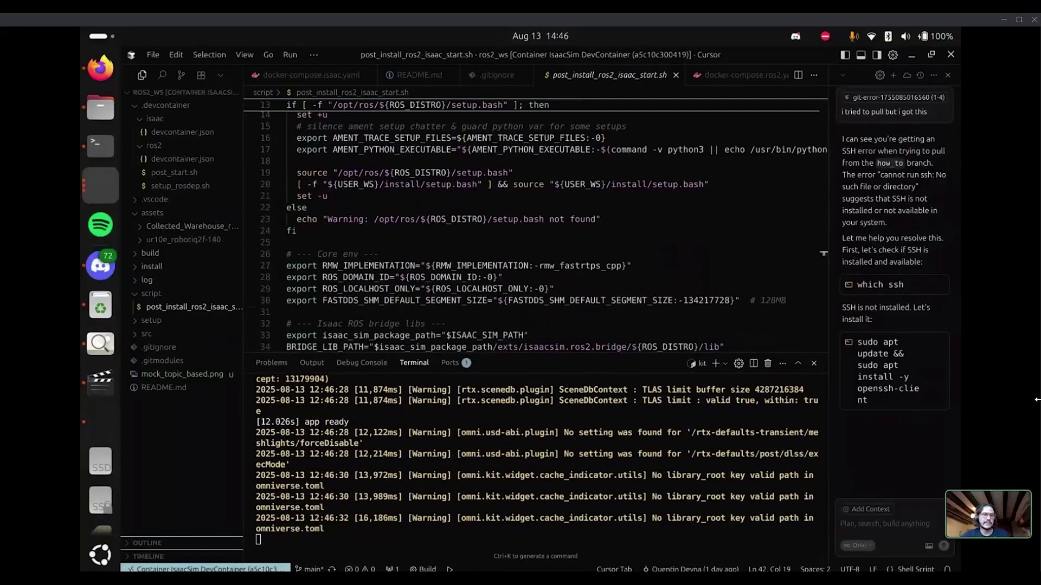
drag(243, 348, 322, 348)
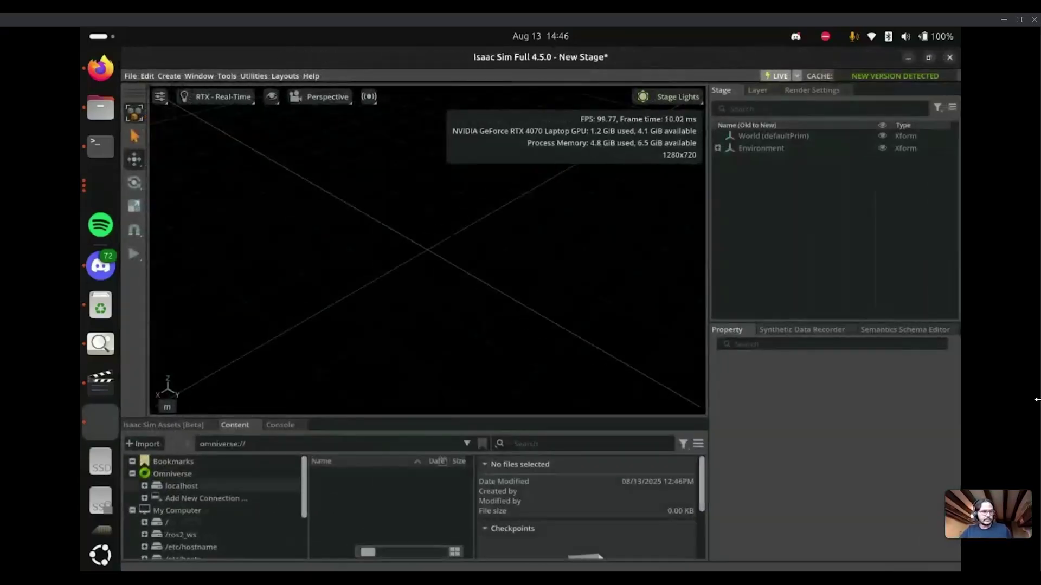
- In Isaac Sim, browse the content of /ros2_ws and expand assets down to the inner ur10e_robotiq2f-140 folder
click(181, 534)
drag(415, 418, 415, 274)
click(318, 367)
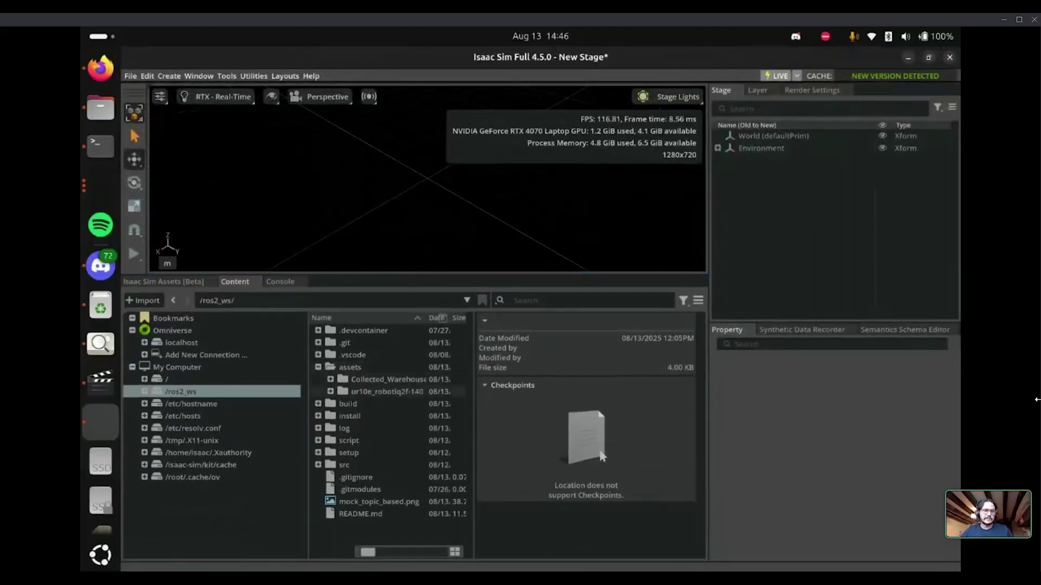
click(386, 392)
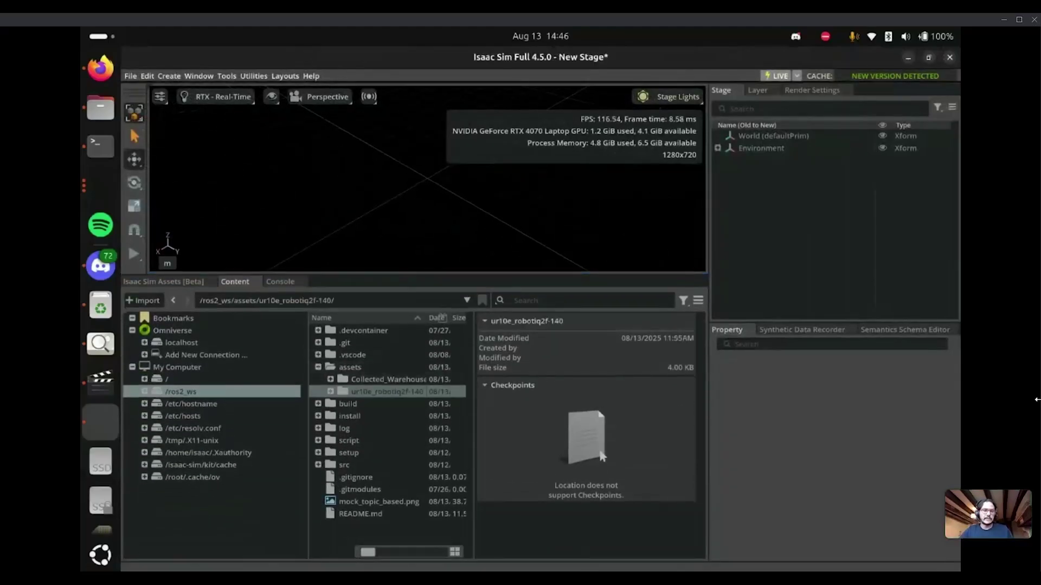
click(330, 392)
click(343, 404)
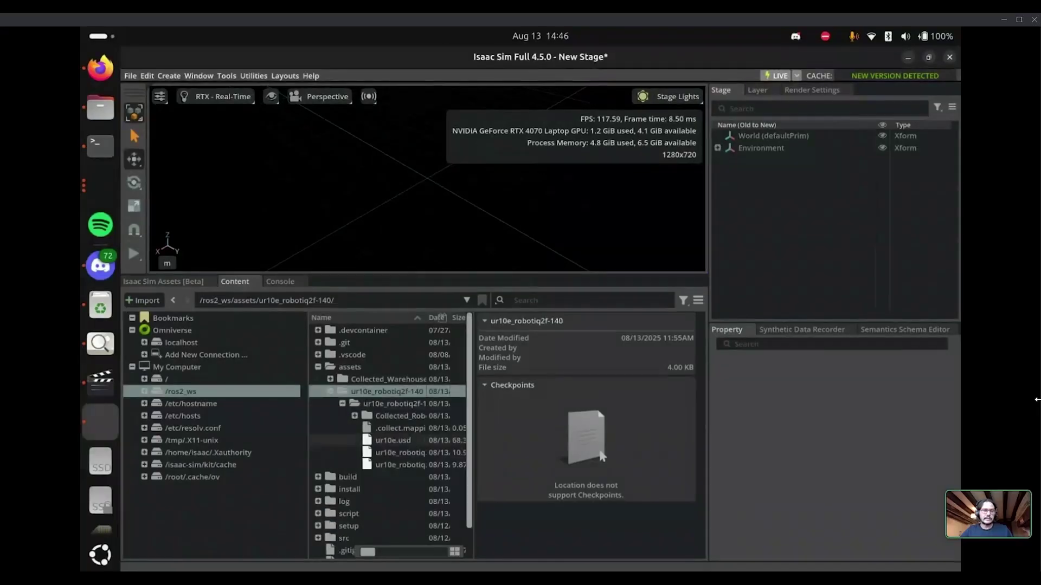
- Widen the content area to show full file names and open the ur10e_robotiq2f-140-topic_based.usd stage
click(400, 452)
drag(708, 399, 924, 399)
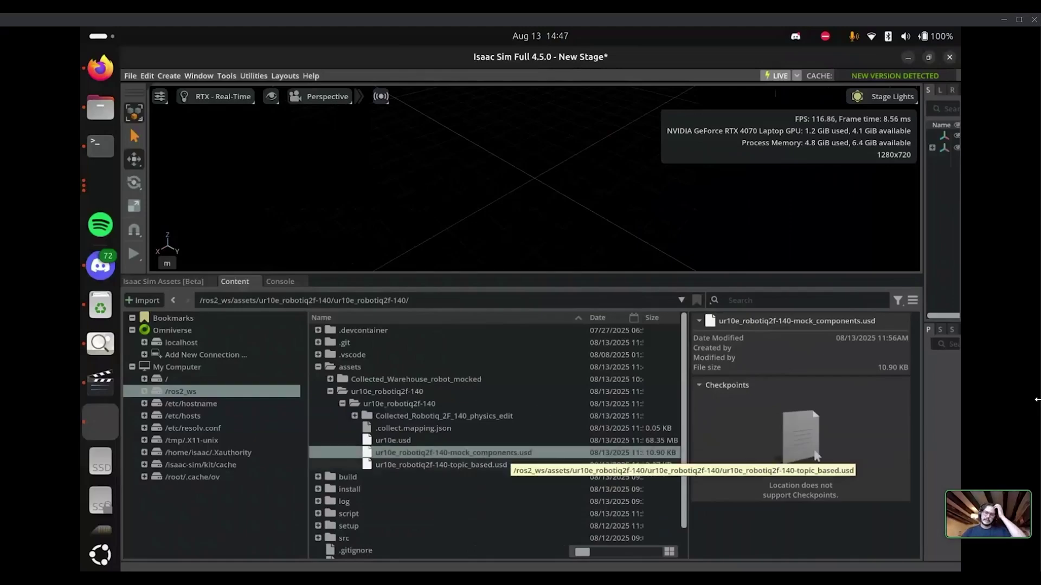
key(Down)
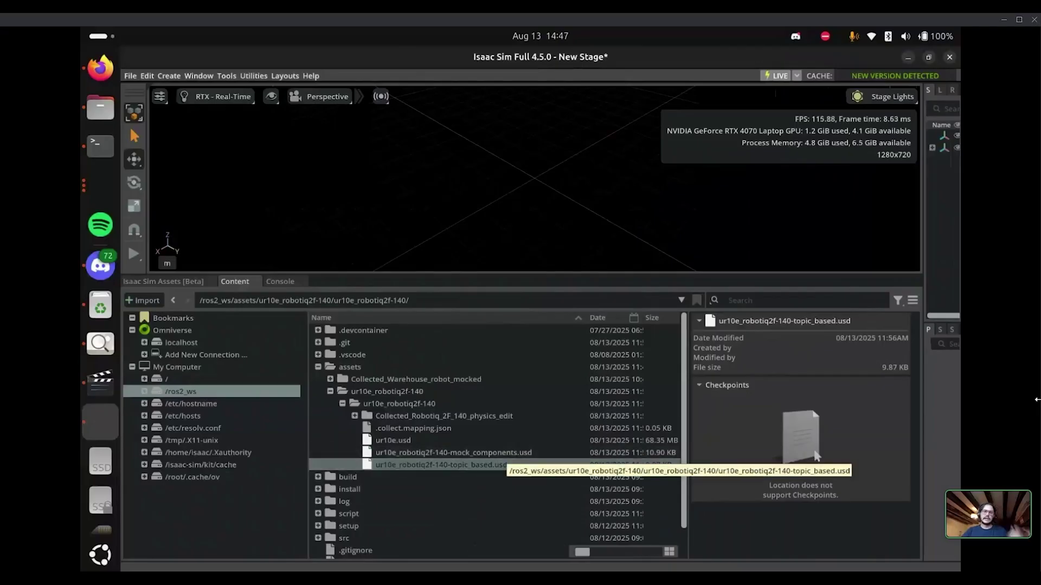
key(Return)
click(540, 337)
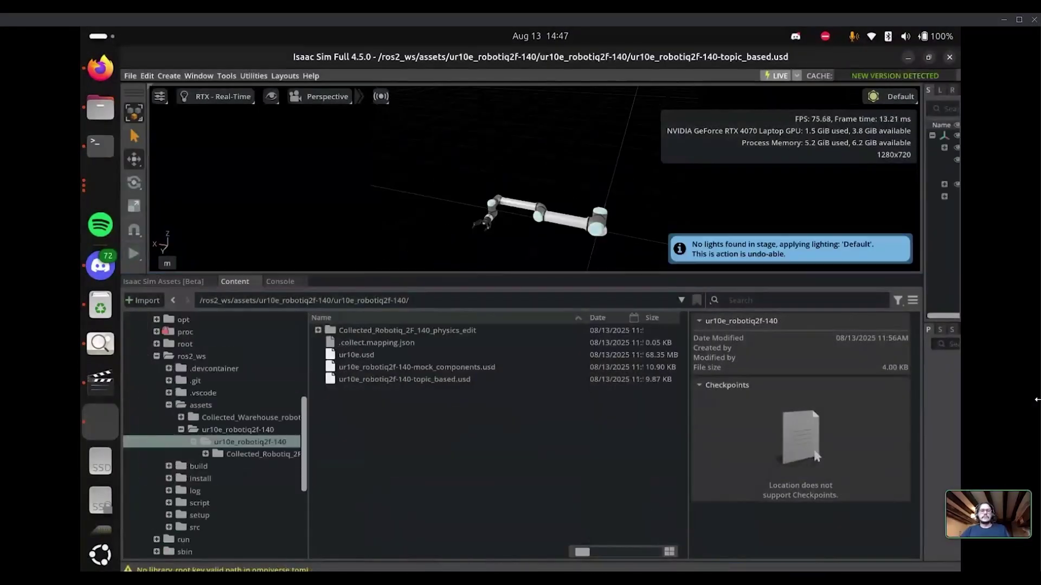
- Enlarge the viewport, start the simulation and bring the whole robot arm with its gripper into view
drag(522, 274, 521, 427)
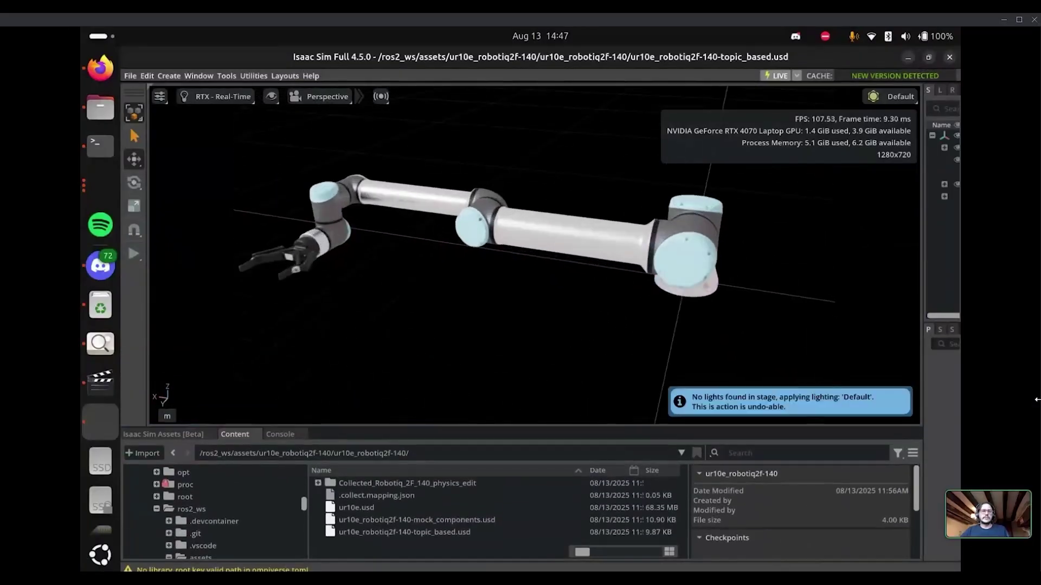
key(space)
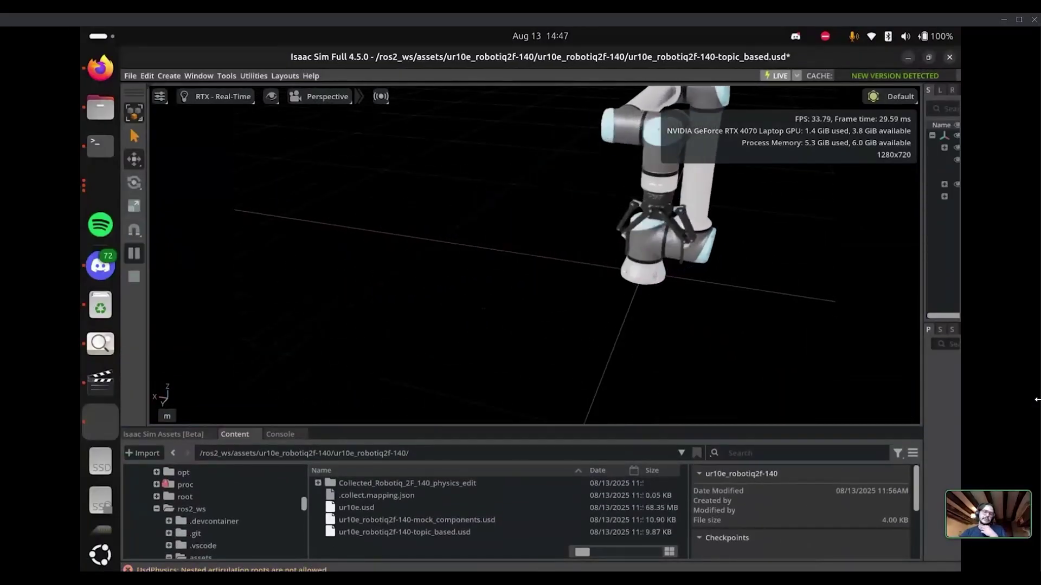
key(f)
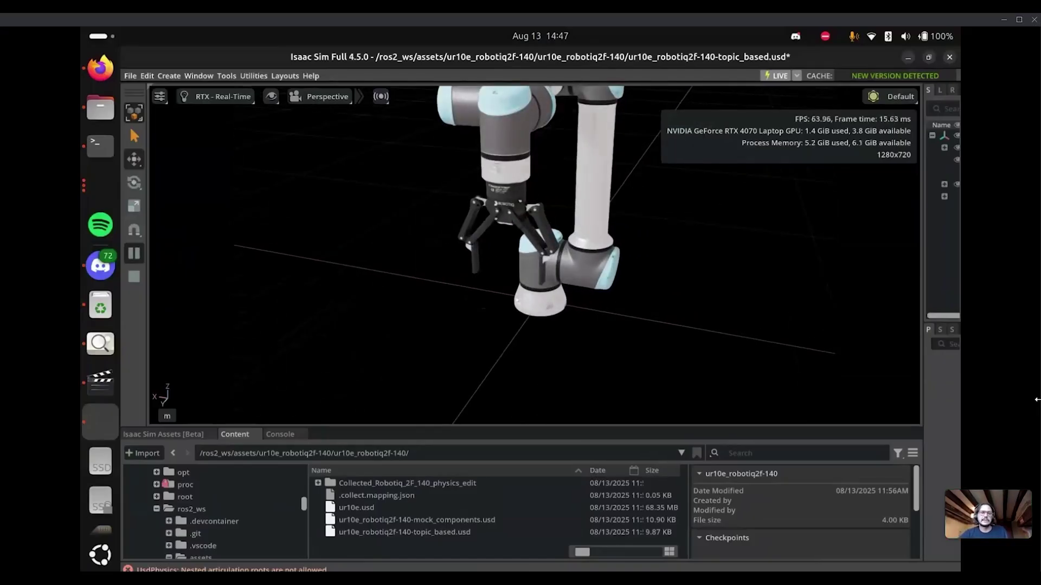
key(f)
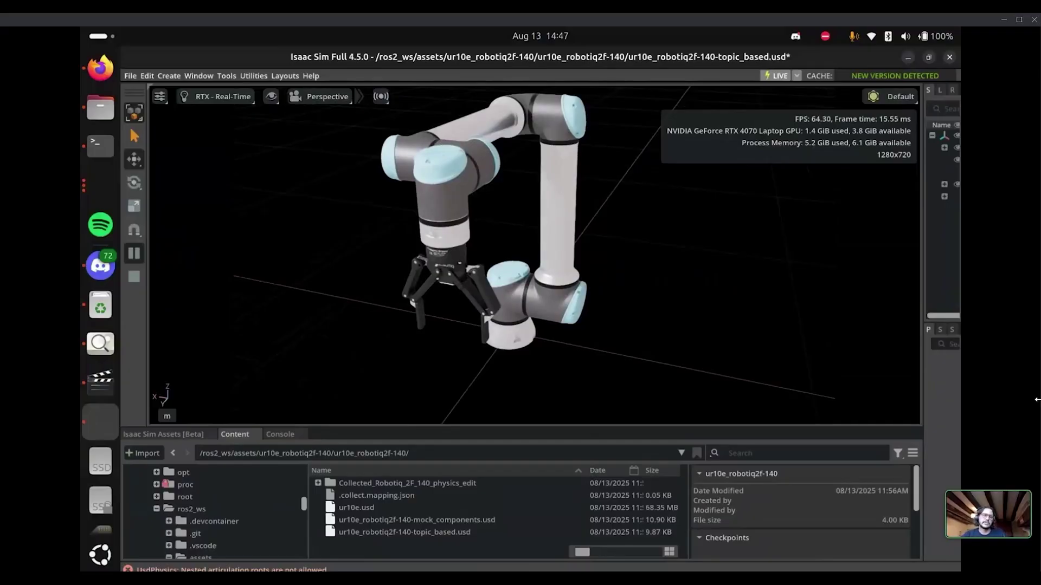
- Switch to the Cursor window of the ROS2 container, add a second terminal, and run source install/setup.bash in the first one
click(100, 184)
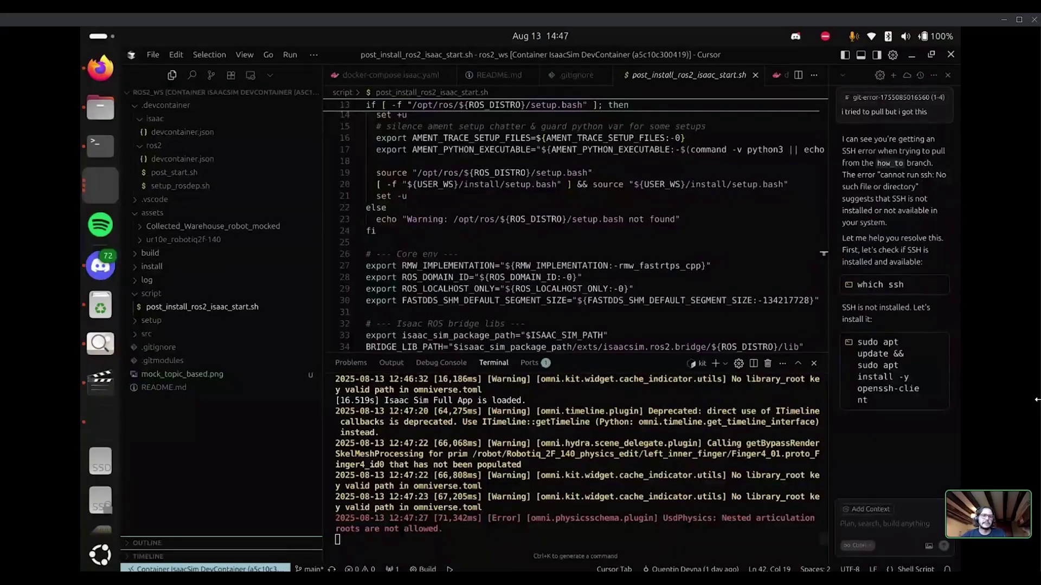
click(101, 184)
click(706, 215)
key(ctrl+shift+grave)
click(749, 326)
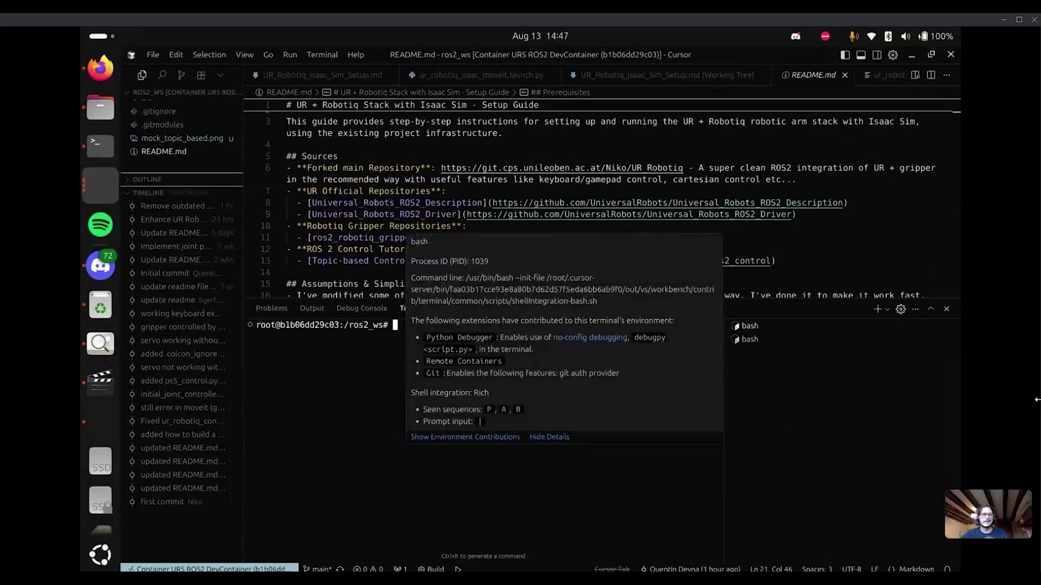
text(source)
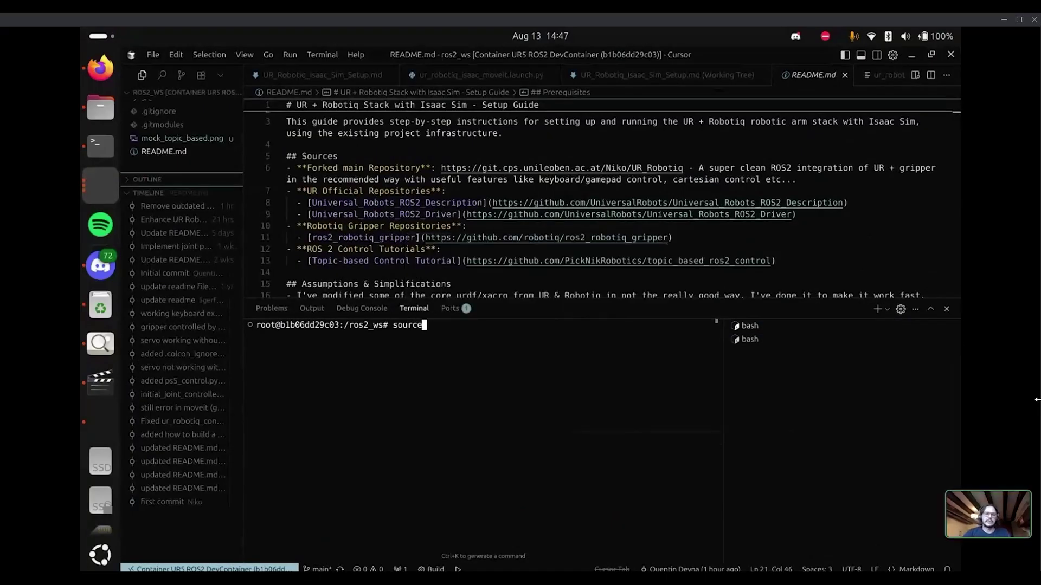
text( install/setup.bash)
key(Return)
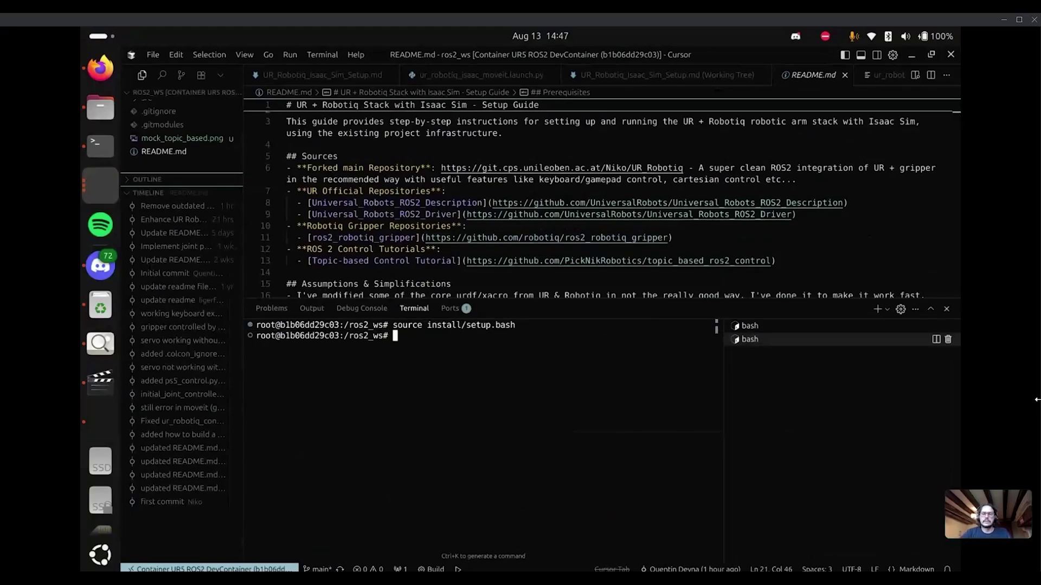
- Run source install/setup.bash in the second ROS2 container terminal
key(ctrl+l)
text(srouc)
text(e in)
key(BackSpace)
key(BackSpace)
key(BackSpace)
key(BackSpace)
key(BackSpace)
key(BackSpace)
key(BackSpace)
key(BackSpace)
text(ource install/setup.bash)
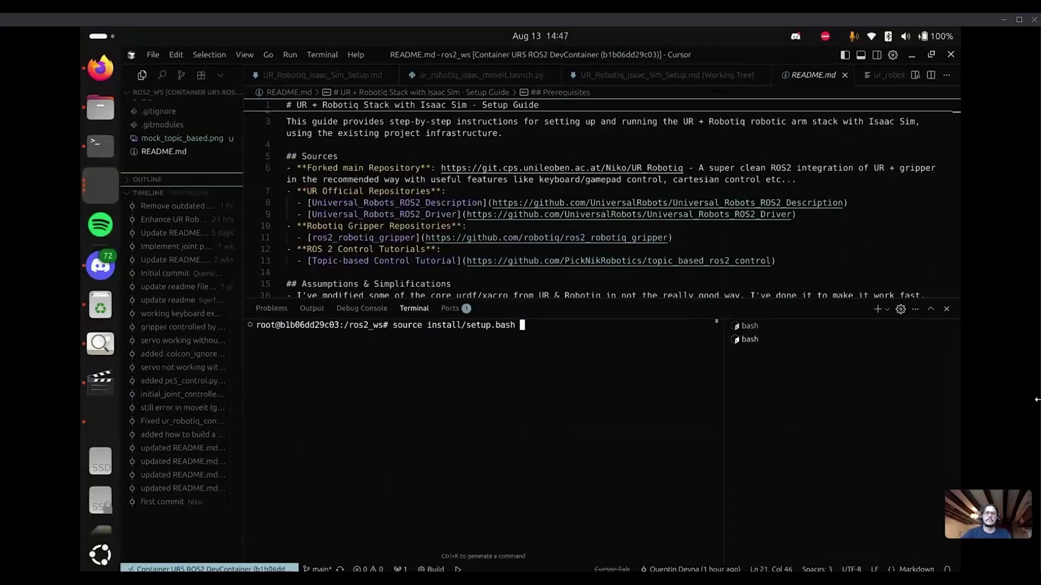
key(Return)
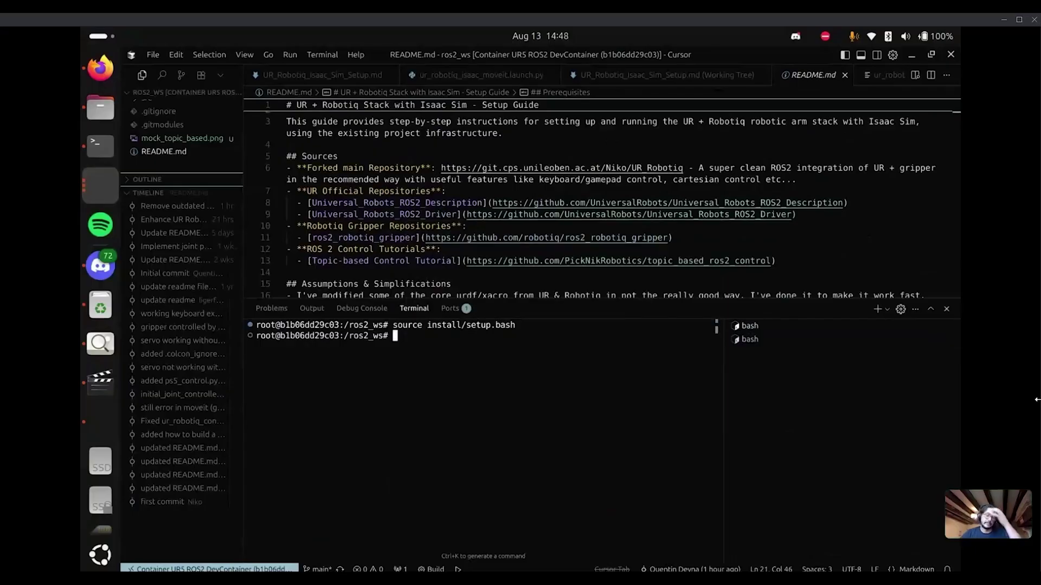
- Run the README's Option B control command in the first terminal: ros2 launch ur_robotiq_description ur_robotiq_isaac_control.launch.py robot_ip:=aaa.bbb.ccc.ddd sim_isaac:=true
scroll(601, 204, down, 1)
scroll(596, 200, down, 20)
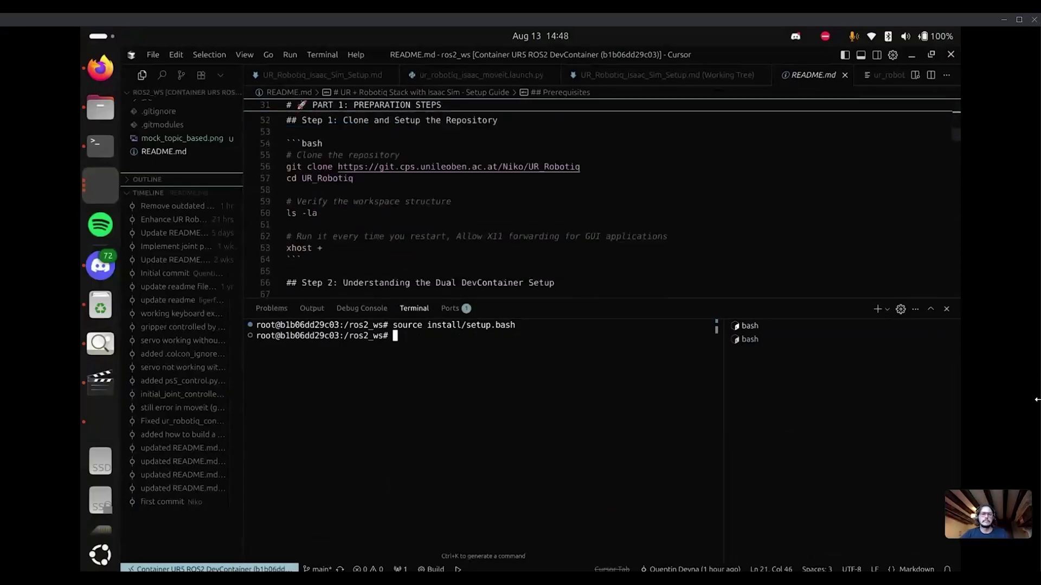
scroll(596, 200, down, 20)
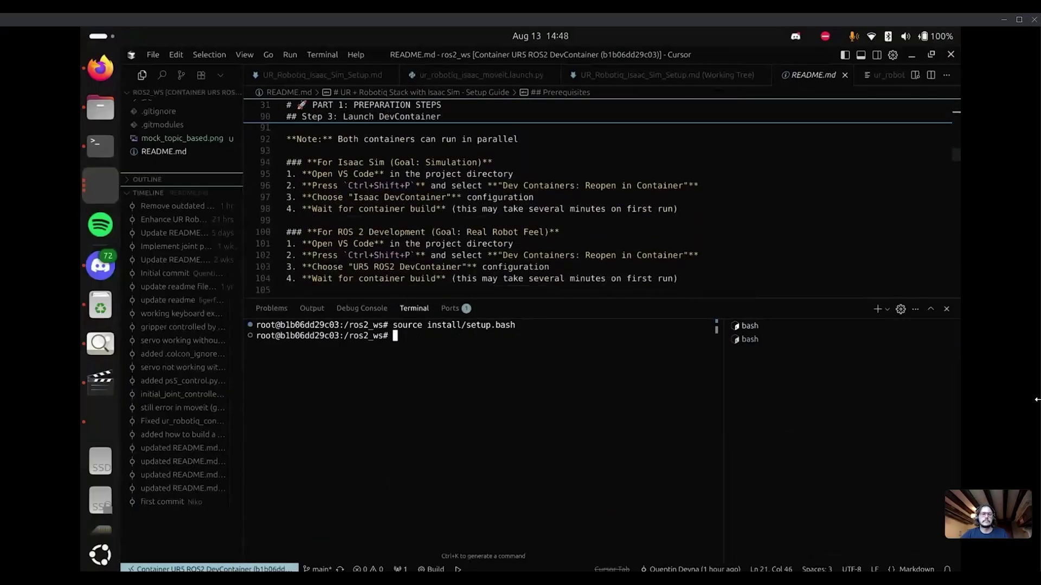
scroll(596, 217, down, 1)
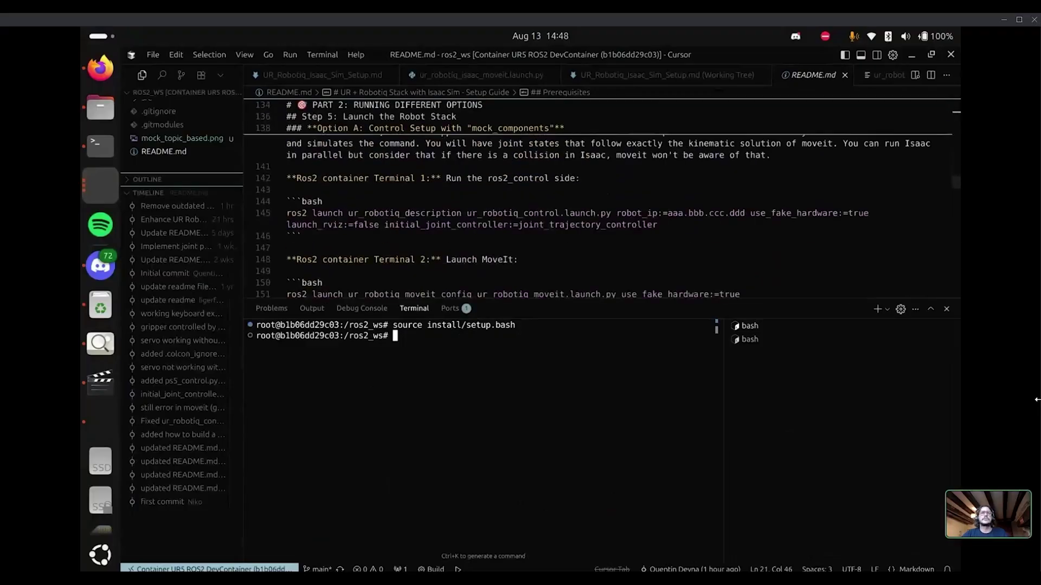
scroll(596, 217, down, 3)
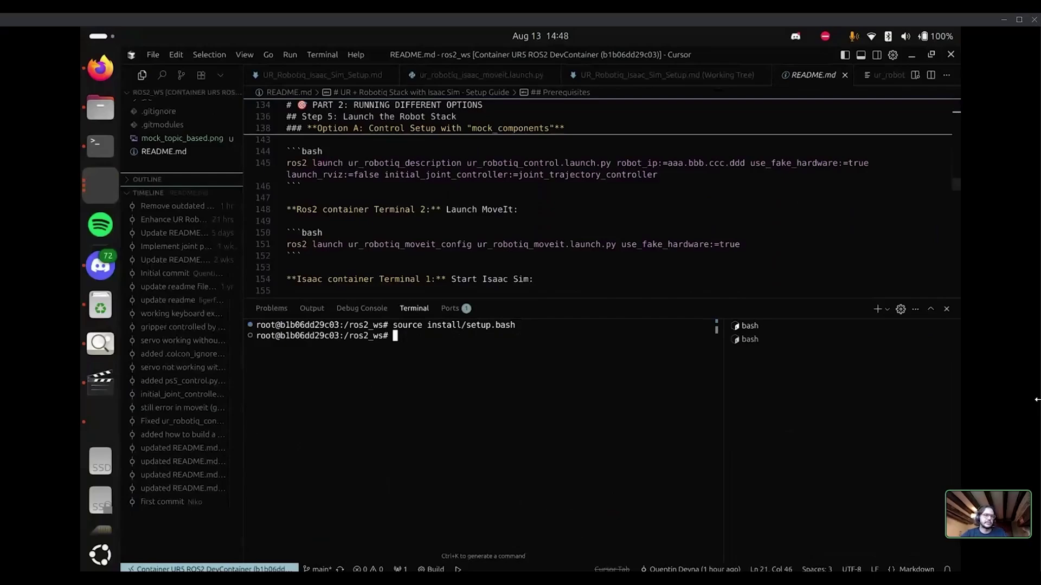
scroll(542, 217, down, 1)
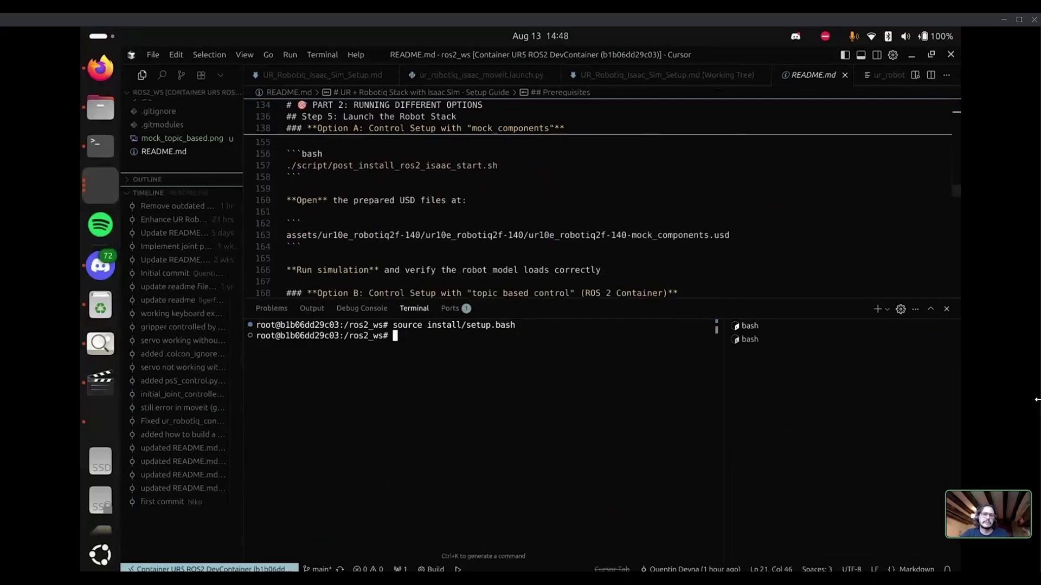
scroll(596, 217, down, 6)
triple_click(572, 183)
middle_click(395, 336)
key(Return)
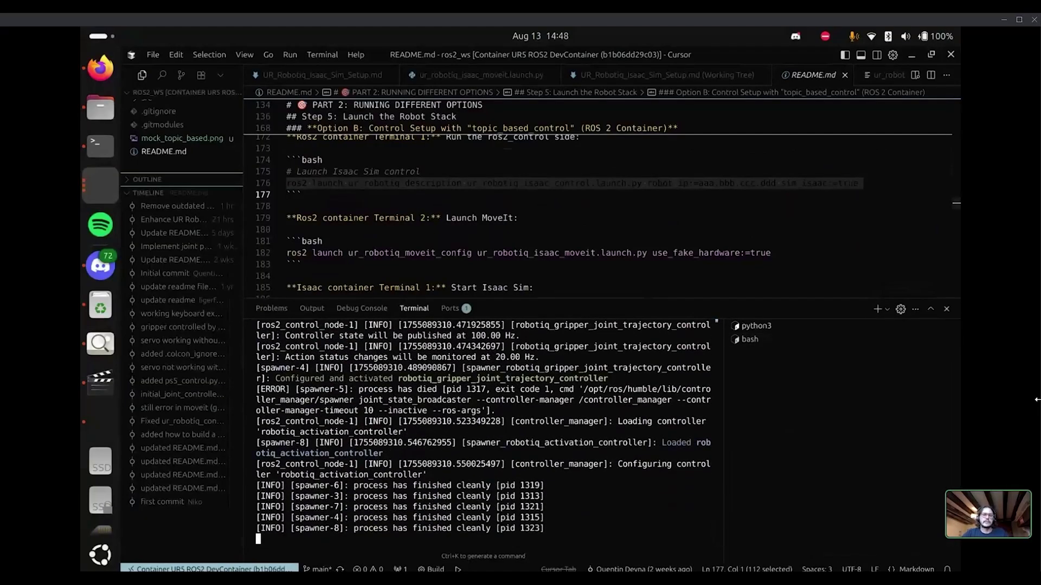
- Run the README's Option B MoveIt command in the second terminal: ros2 launch ur_robotiq_moveit_config ur_robotiq_isaac_moveit.launch.py use_fake_hardware:=true
click(303, 194)
triple_click(572, 253)
key(ctrl+c)
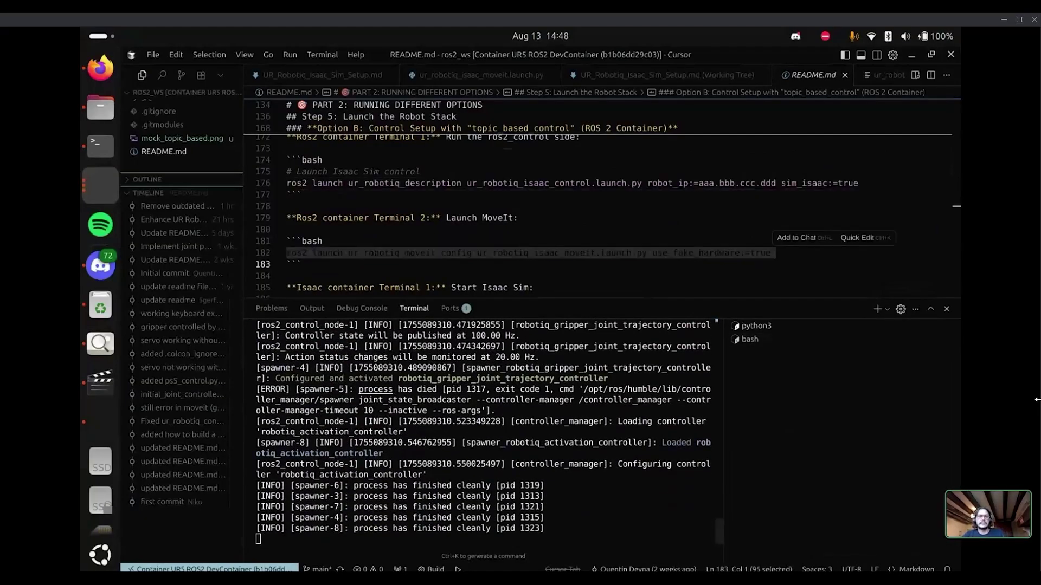
scroll(488, 434, up, 2)
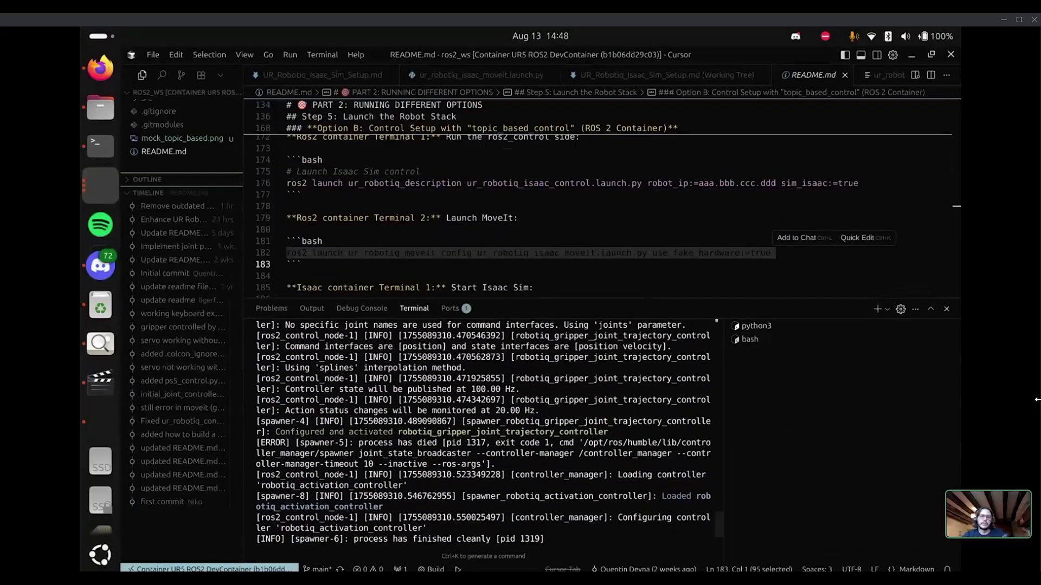
click(750, 339)
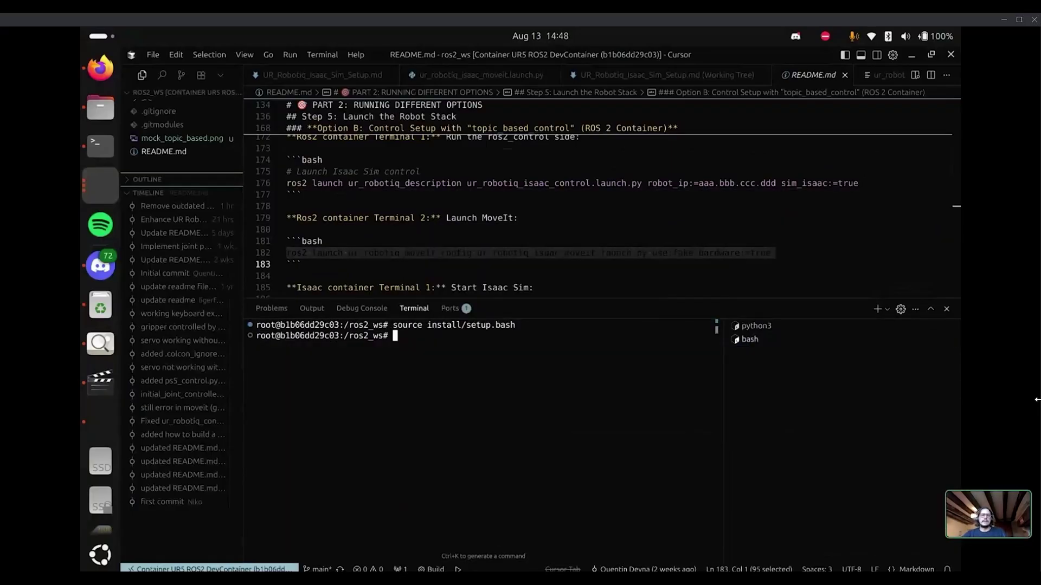
key(ctrl+shift+v)
key(Return)
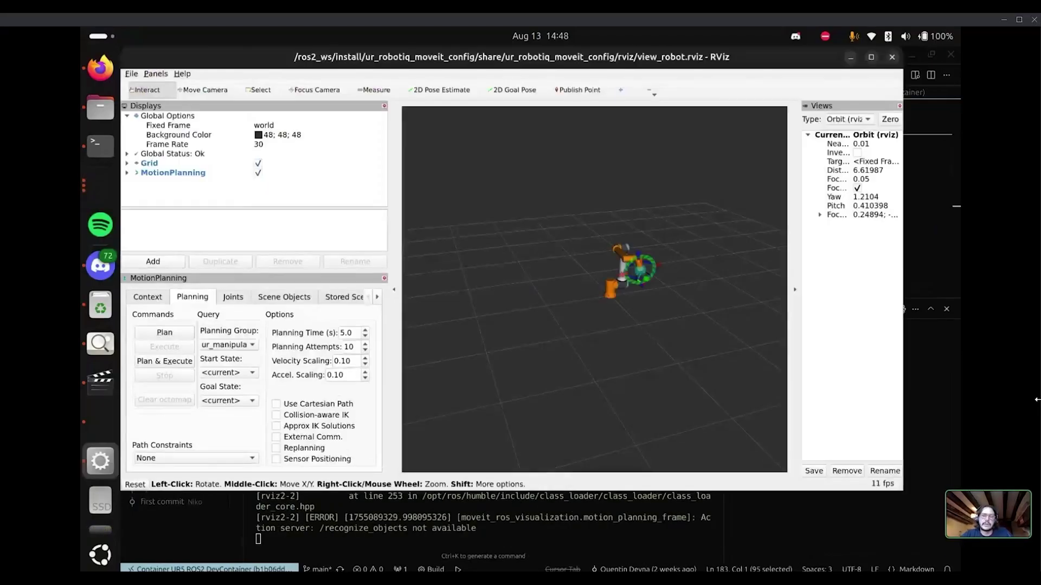
- Inspect the robot arm and its goal pose marker in RViz from a different angle
middle_drag(624, 274, 601, 281)
scroll(602, 282, up, 7)
scroll(602, 281, down, 1)
drag(601, 281, 536, 291)
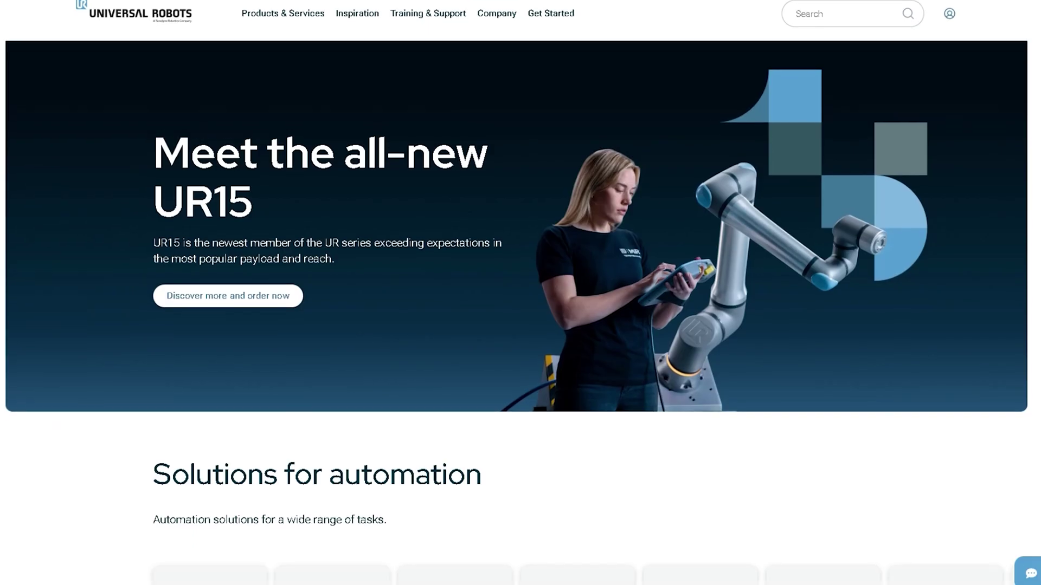
- Look through the Universal Robots home page, covering the AI Accelerator, UR Studio, the cobot range and the complete solution sections
scroll(521, 293, down, 7)
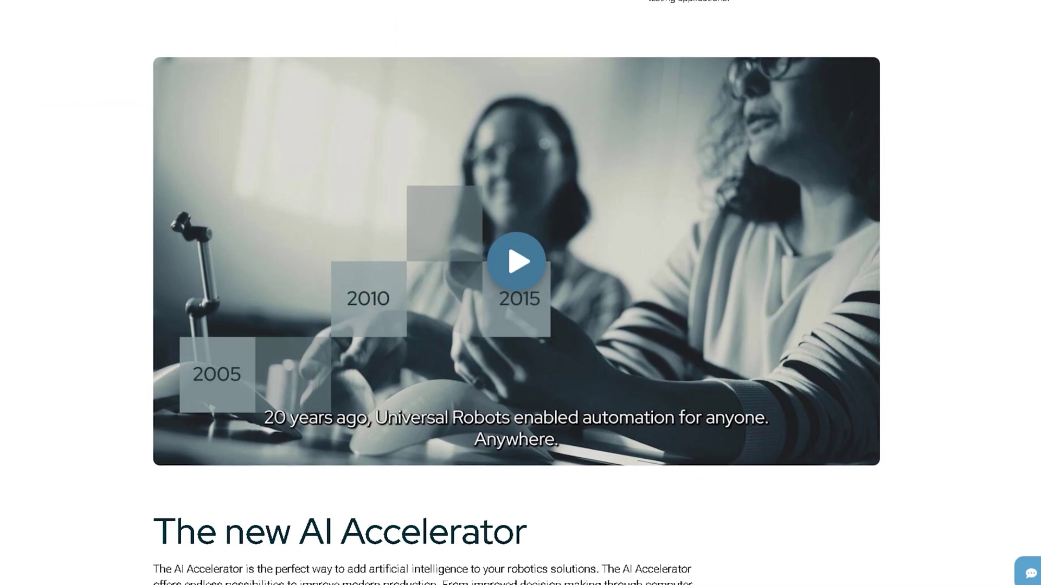
scroll(520, 292, down, 7)
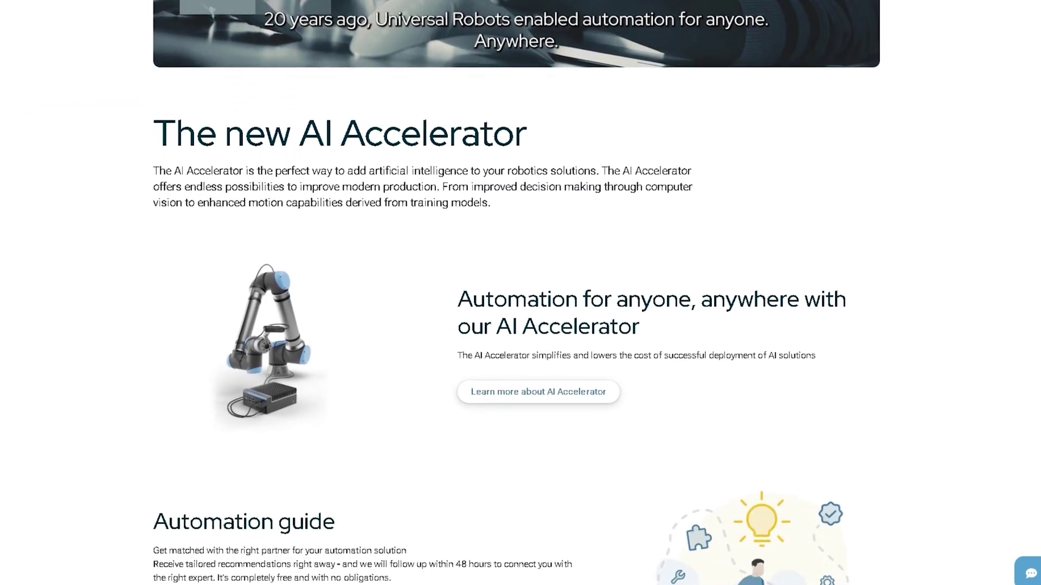
scroll(520, 292, down, 7)
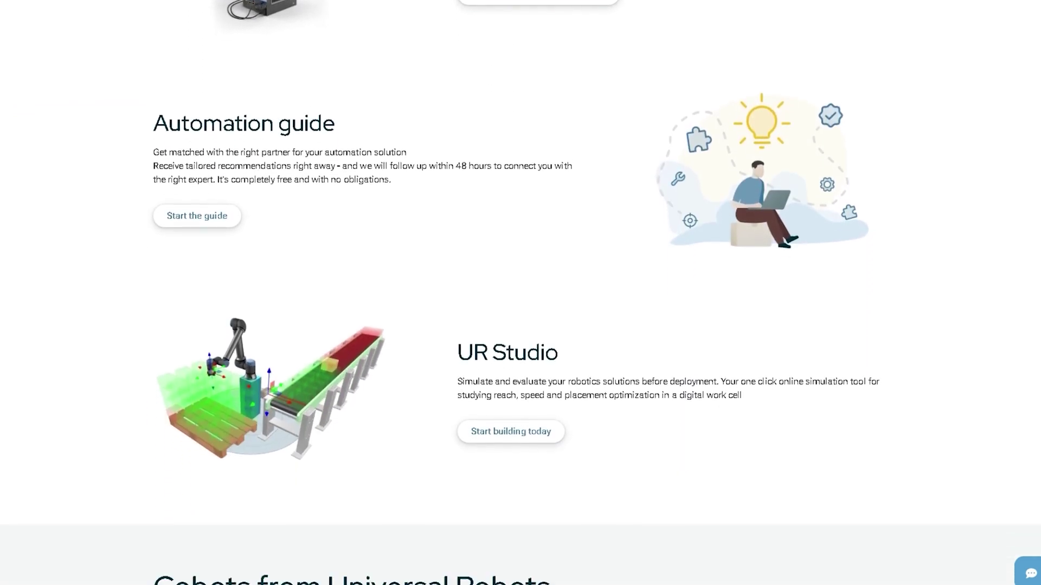
scroll(520, 293, down, 7)
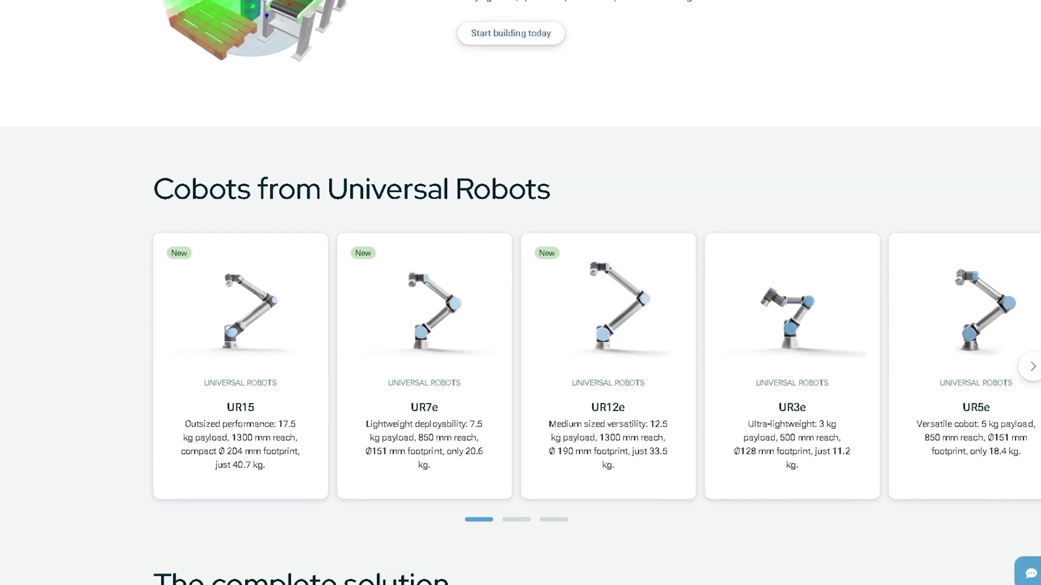
scroll(520, 292, down, 7)
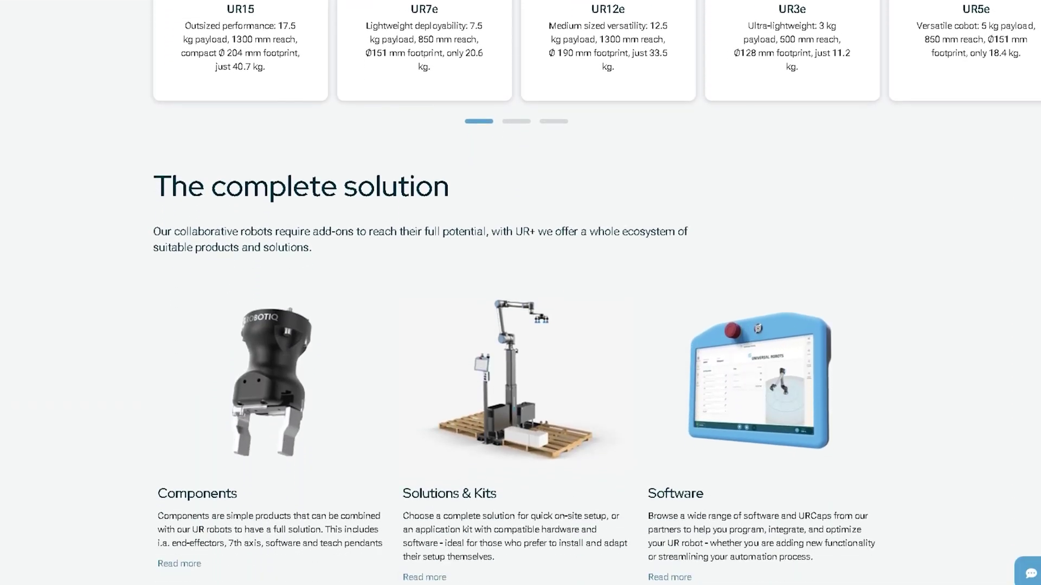
scroll(520, 293, down, 7)
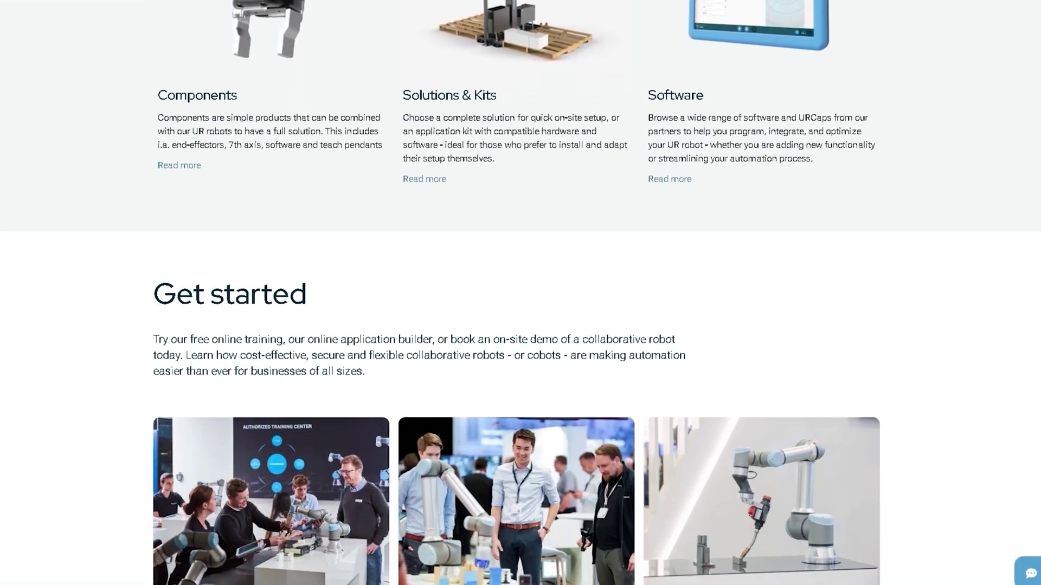
scroll(521, 293, down, 7)
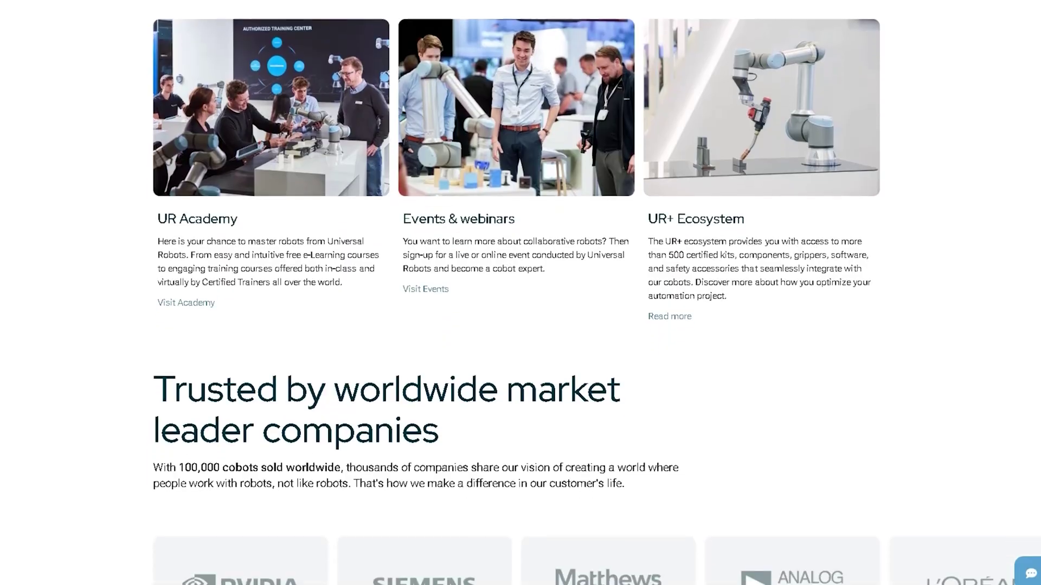
scroll(521, 293, down, 7)
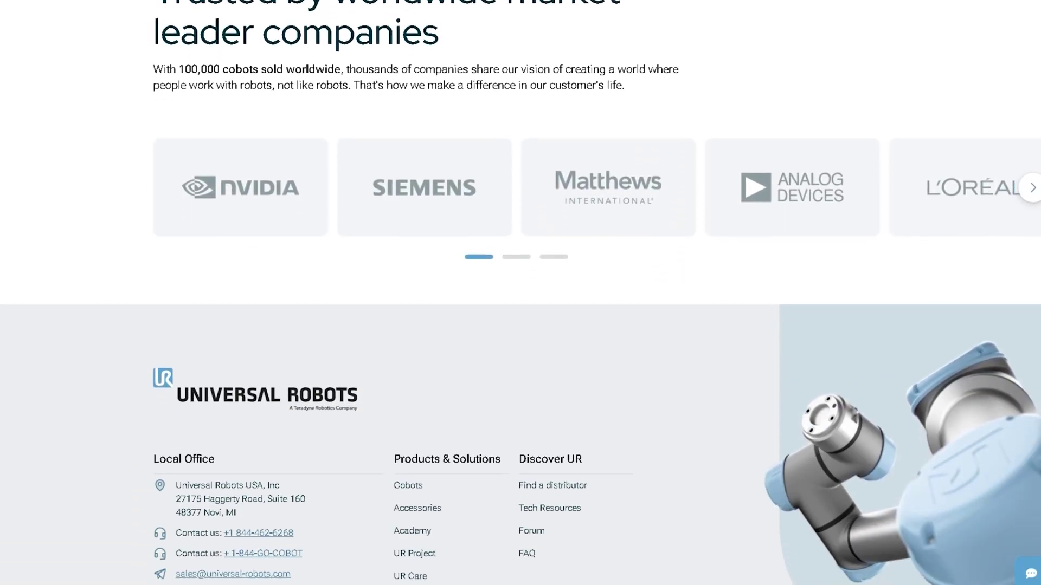
scroll(520, 293, down, 1)
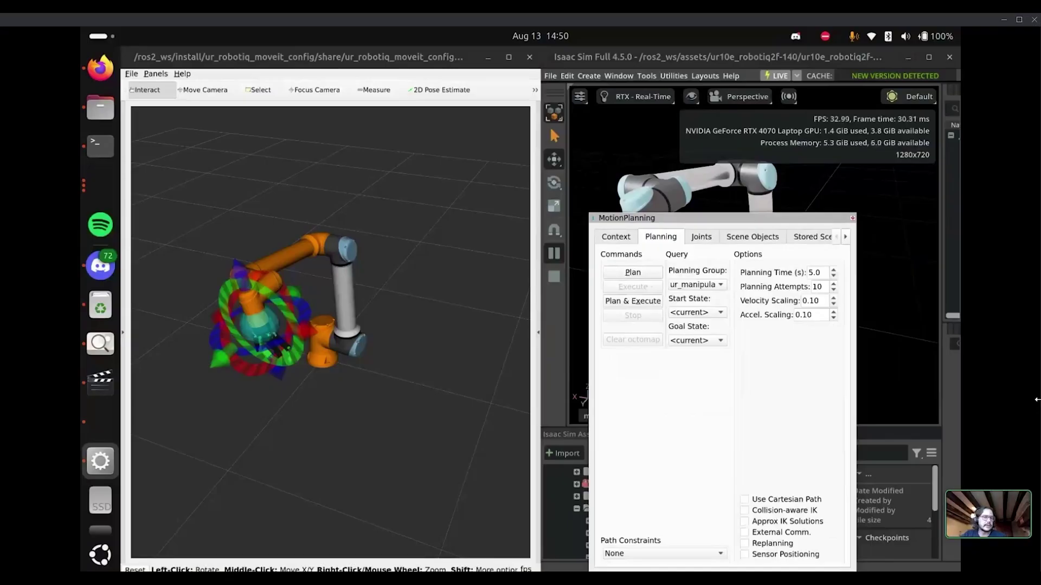
- Maximize the RViz window and show its Displays settings to examine the MotionPlanning display
key(super+Up)
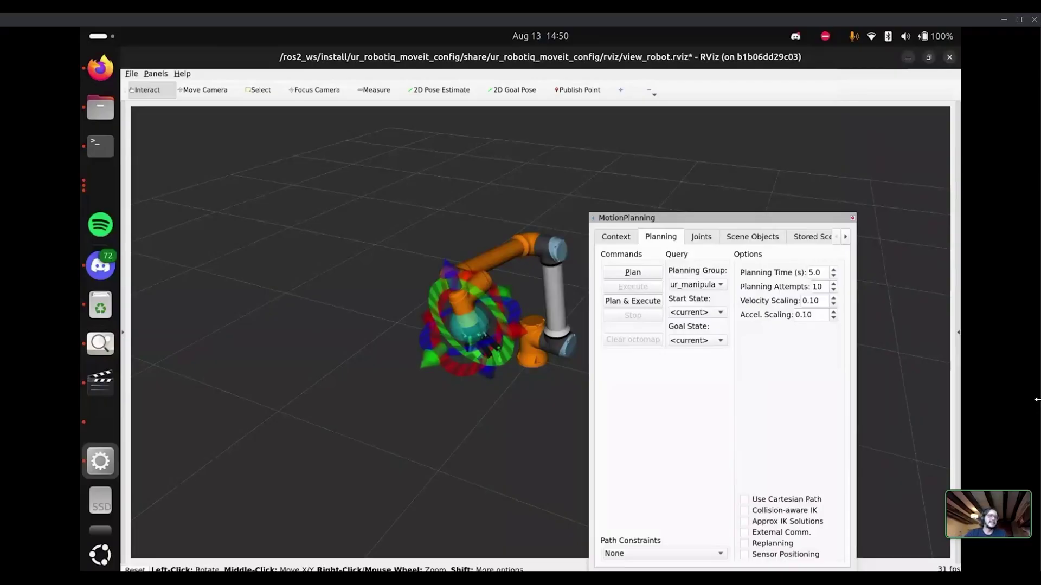
click(124, 333)
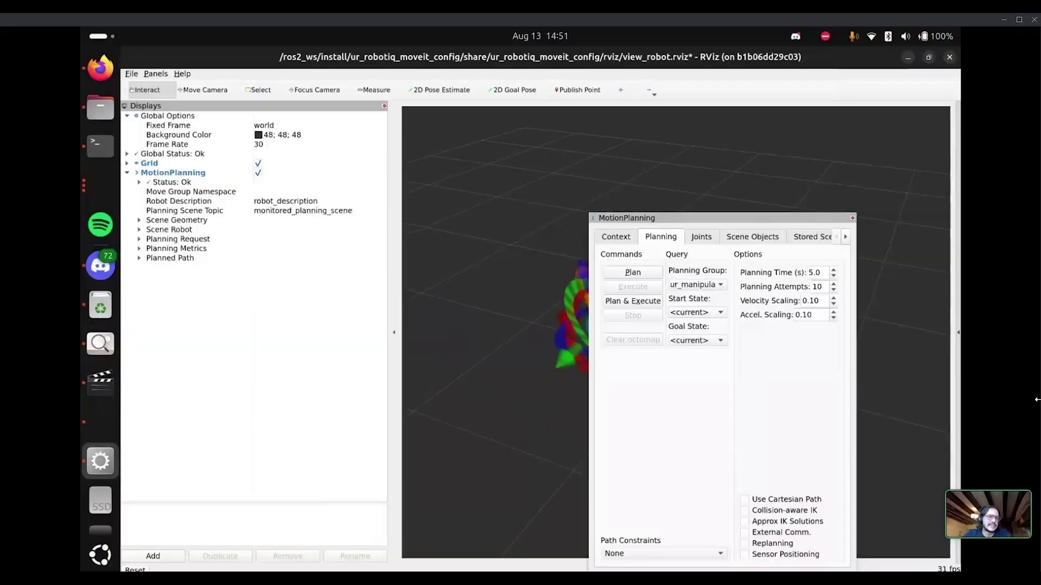
middle_drag(542, 325, 461, 247)
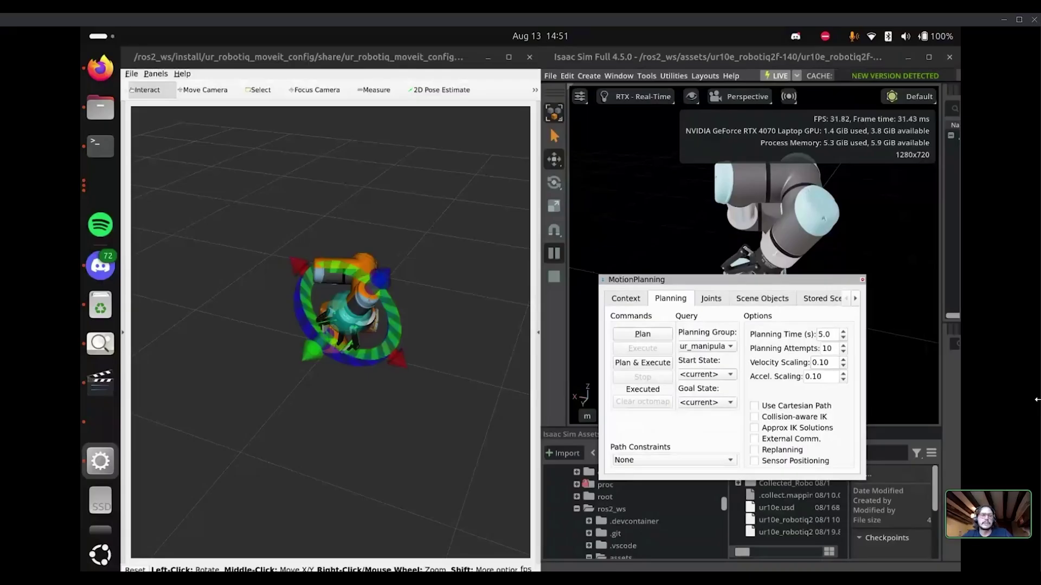
- Move the floating MotionPlanning controls slightly and bring the Isaac Sim window to the front
drag(732, 280, 722, 257)
click(816, 454)
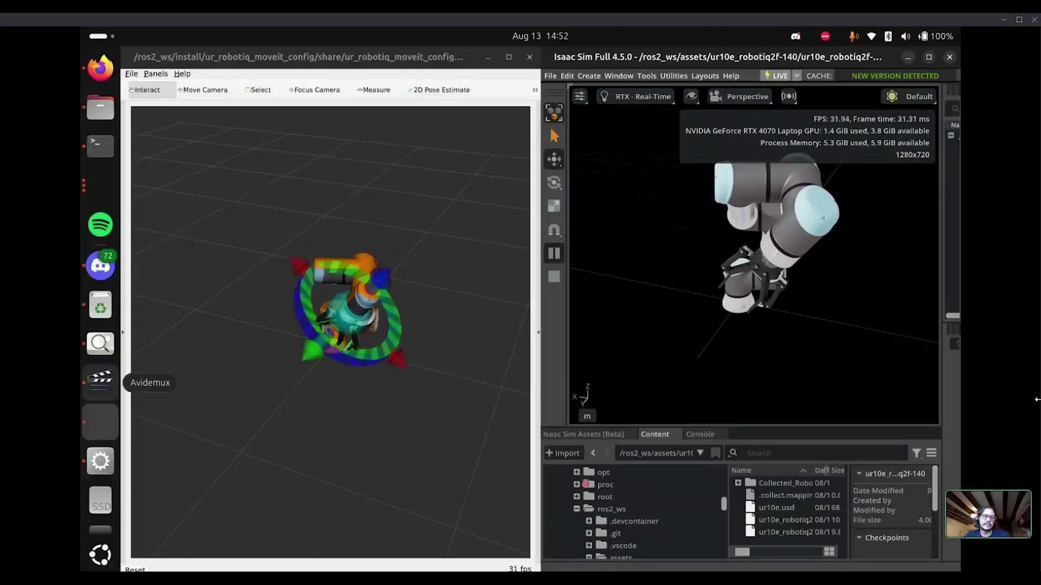
click(101, 380)
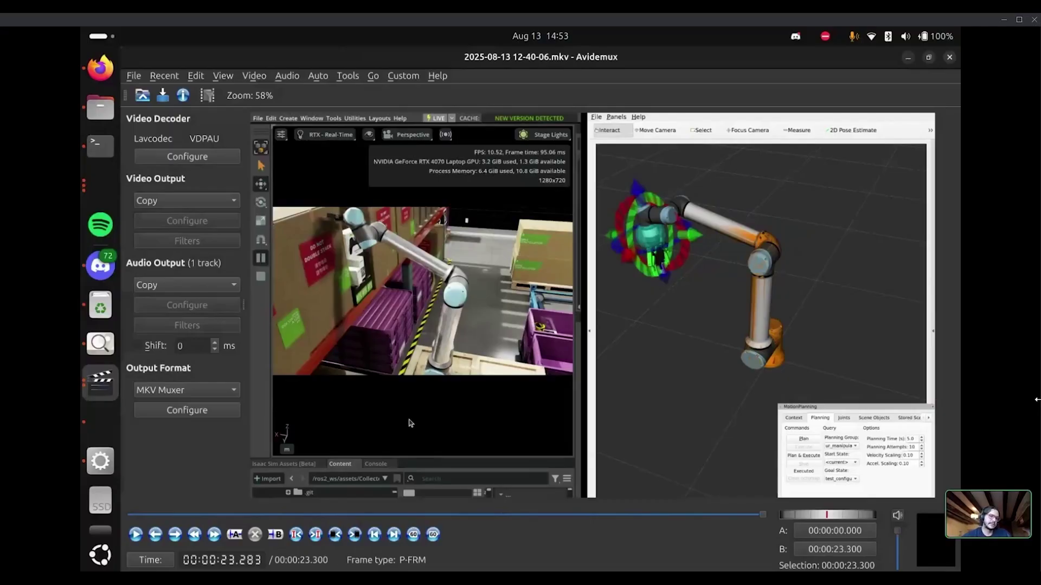
click(100, 107)
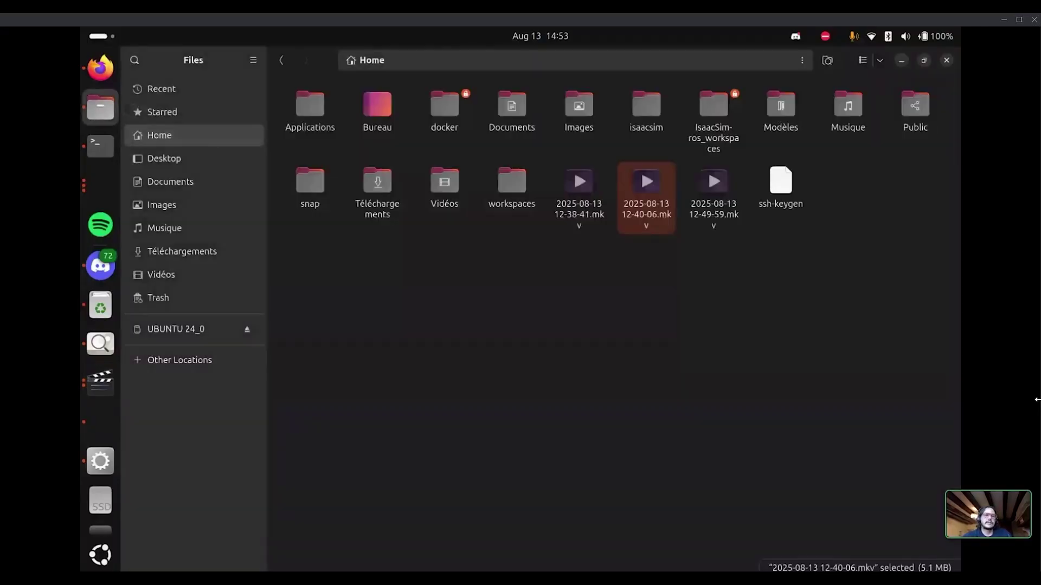
double_click(713, 196)
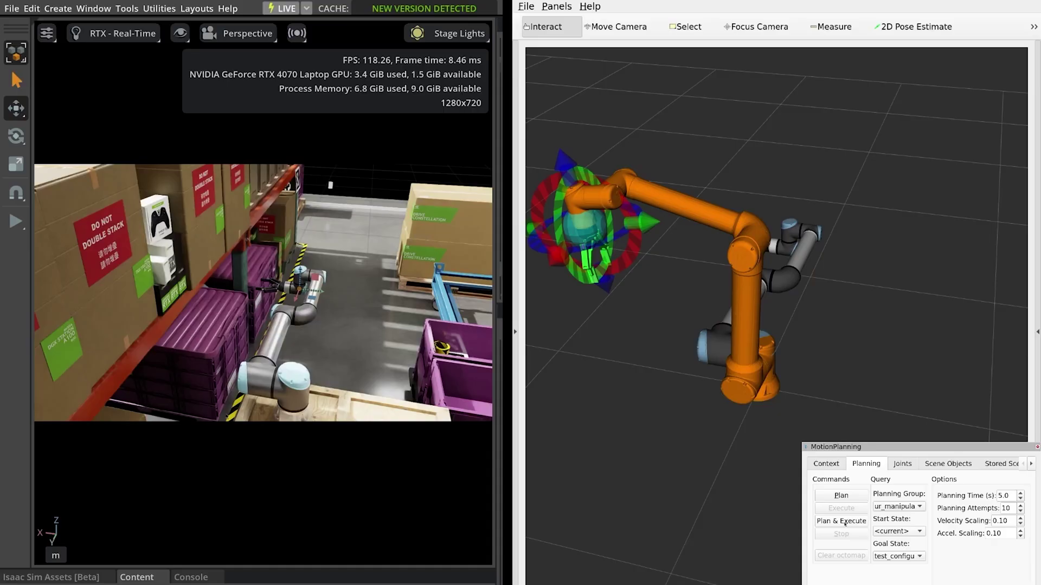
- Try to plan and execute the arm motion to the test configuration goal state while the Isaac Sim simulation is stopped
middle_drag(869, 375, 901, 383)
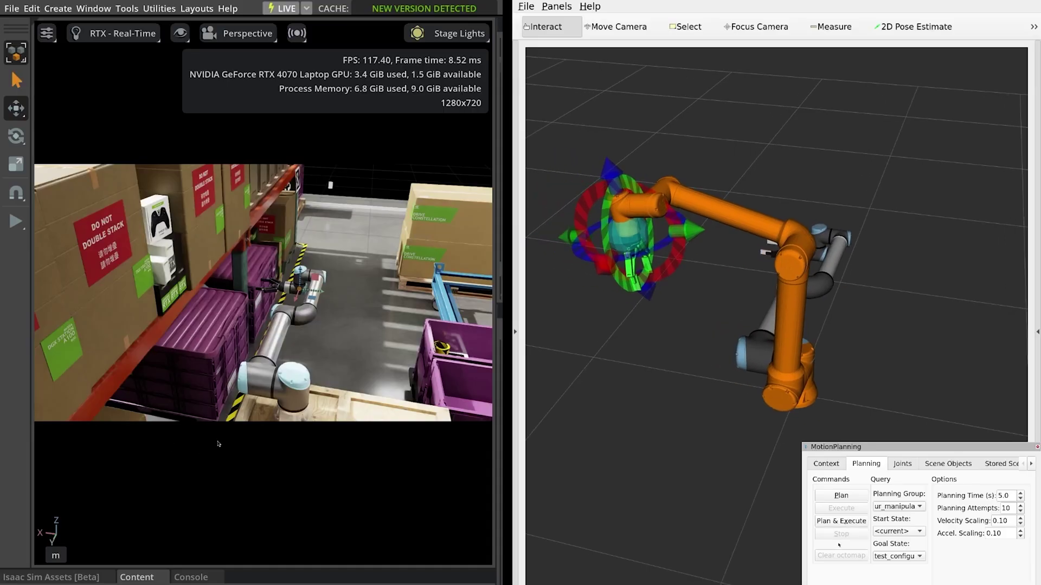
click(845, 523)
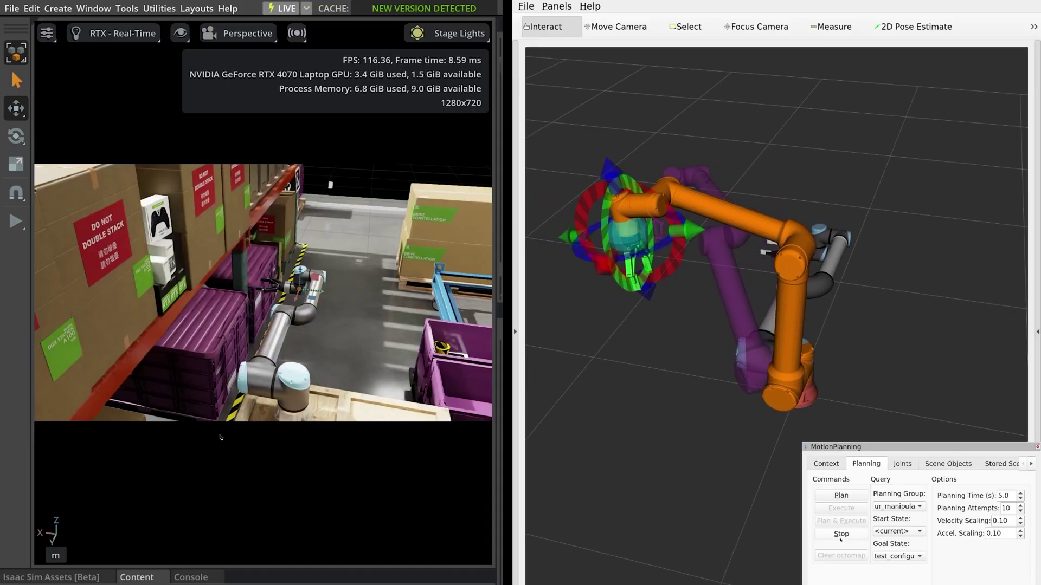
- Start the Isaac Sim simulation, then plan and execute the arm motion to the test configuration goal state, repeating the execution once more
click(16, 221)
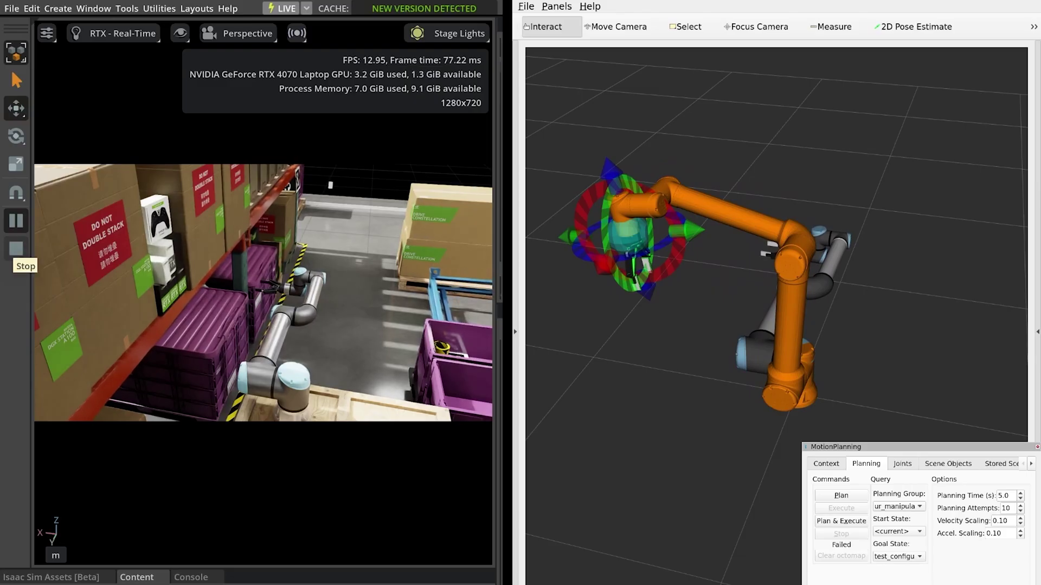
click(824, 521)
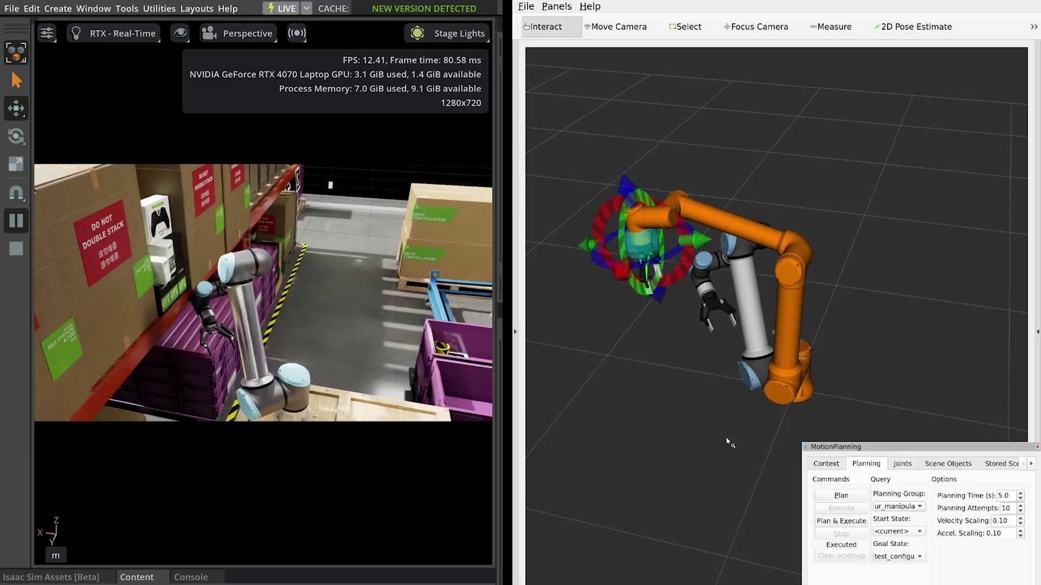
mouse_move(730, 434)
mouse_down()
mouse_move(830, 435)
mouse_move(867, 419)
mouse_up()
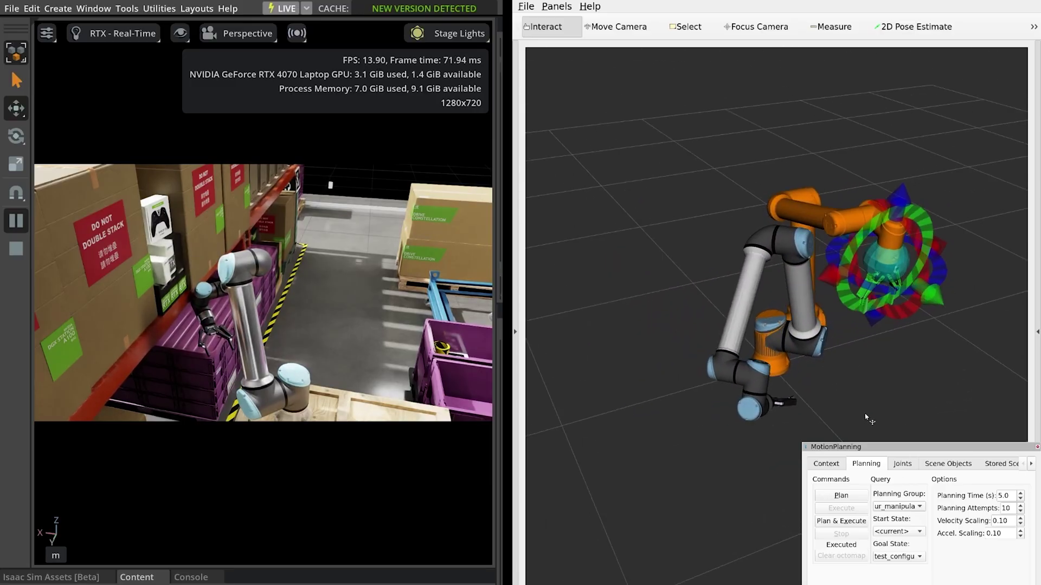
click(841, 521)
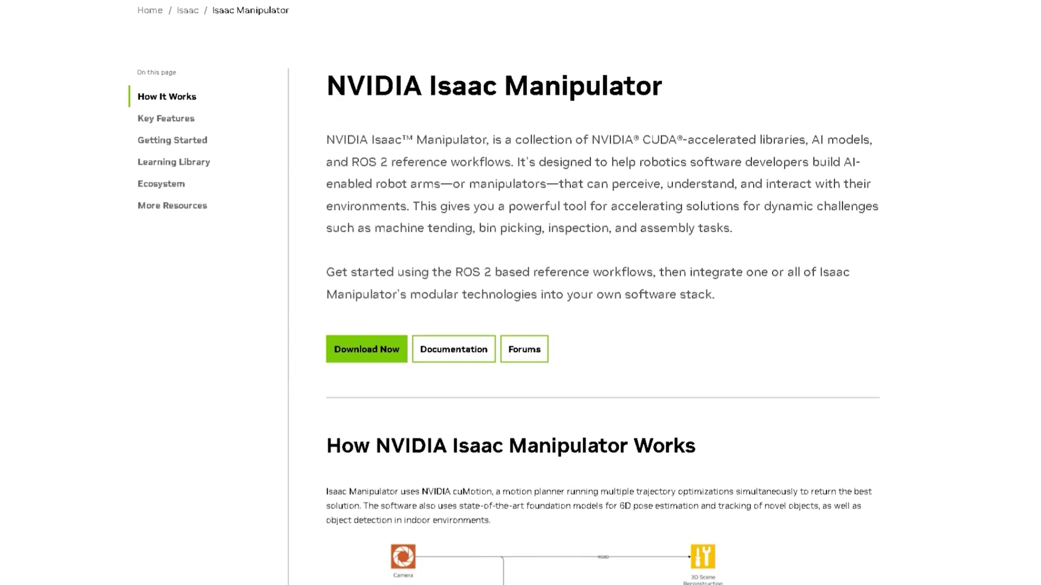
- Look through the NVIDIA Isaac Manipulator page from How It Works to the Ecosystem, More Resources and Latest Robotic News sections
scroll(520, 293, down, 5)
scroll(602, 293, down, 6)
scroll(583, 292, down, 6)
scroll(583, 293, down, 6)
scroll(582, 292, down, 6)
scroll(582, 292, down, 6)
scroll(583, 293, down, 6)
scroll(583, 293, down, 6)
scroll(583, 293, down, 6)
scroll(583, 293, down, 2)
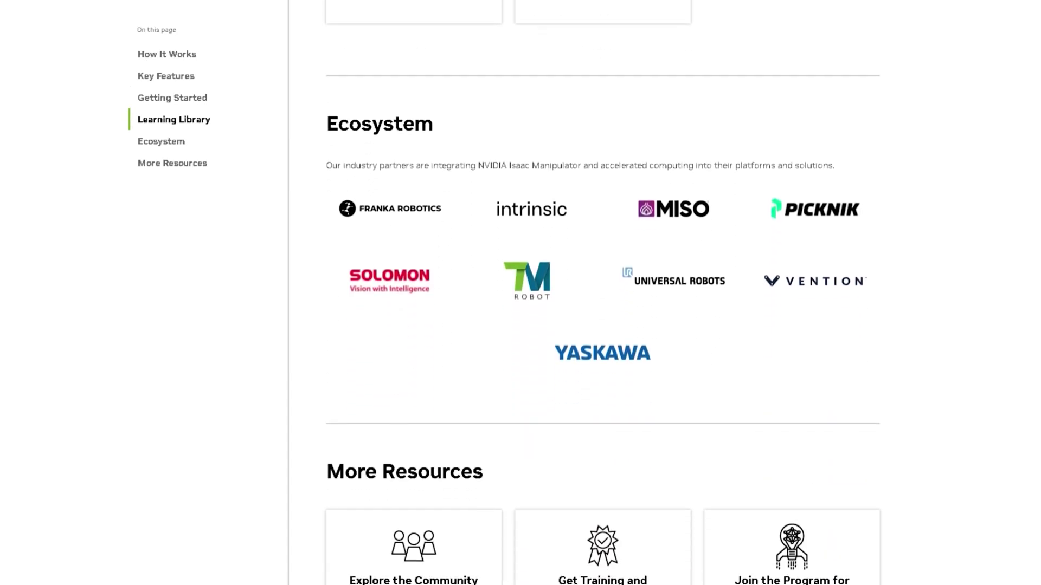
scroll(583, 292, down, 6)
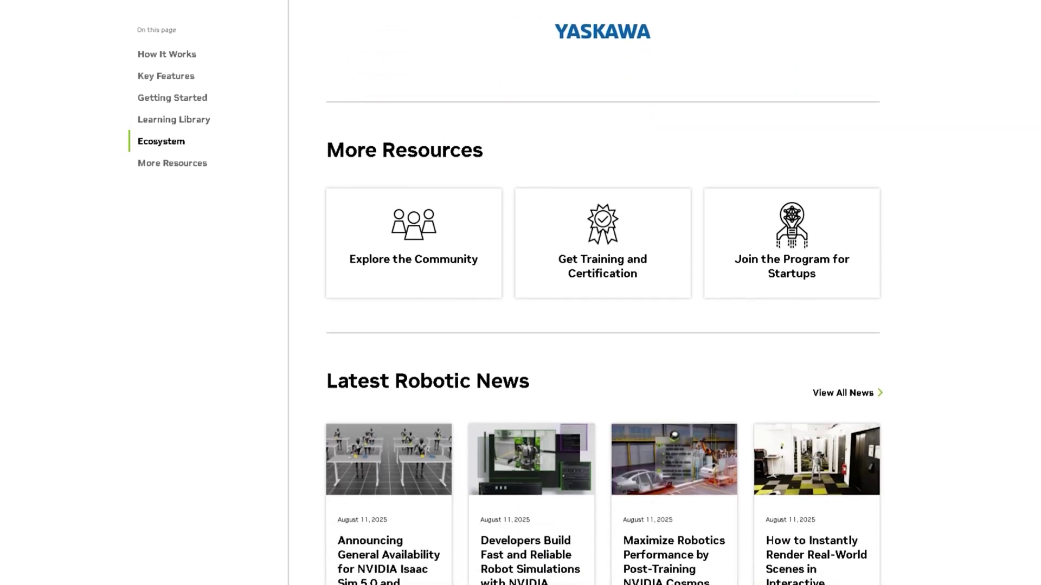
scroll(583, 292, down, 6)
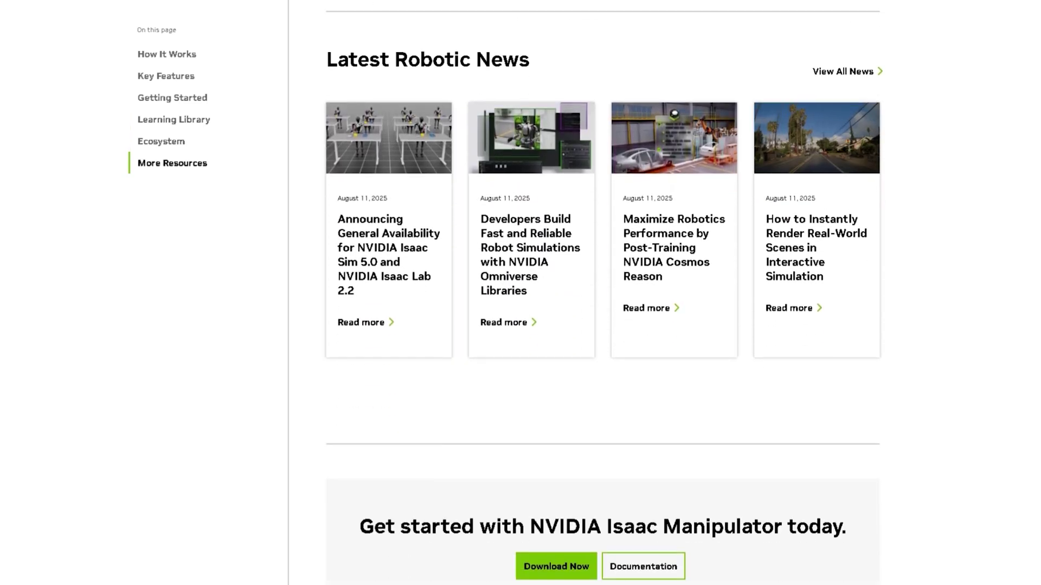
scroll(583, 293, down, 5)
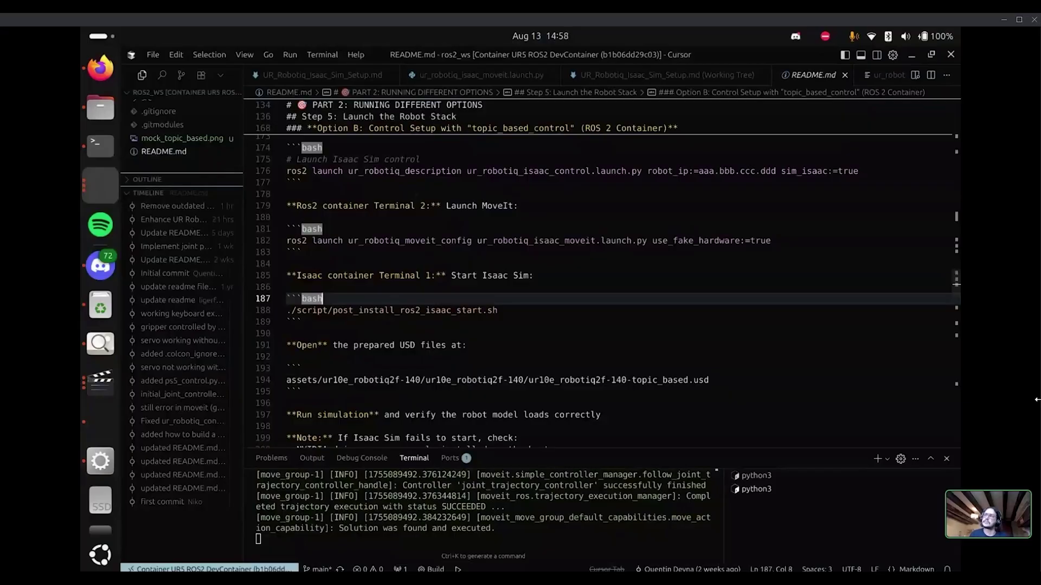
- Return to the README's Option B heading and review the end of the Option A section above it
click(626, 128)
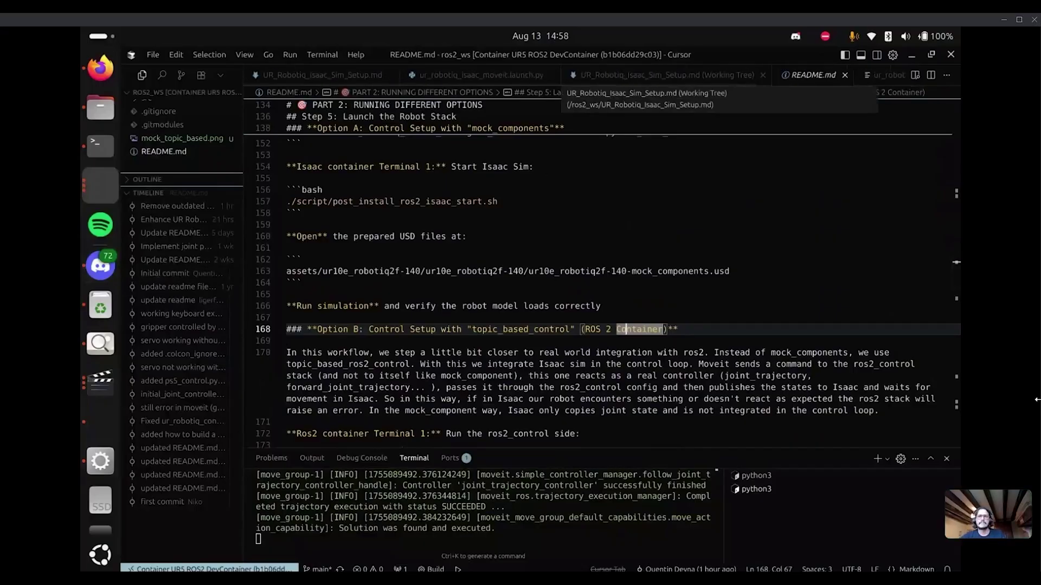
scroll(607, 266, up, 2)
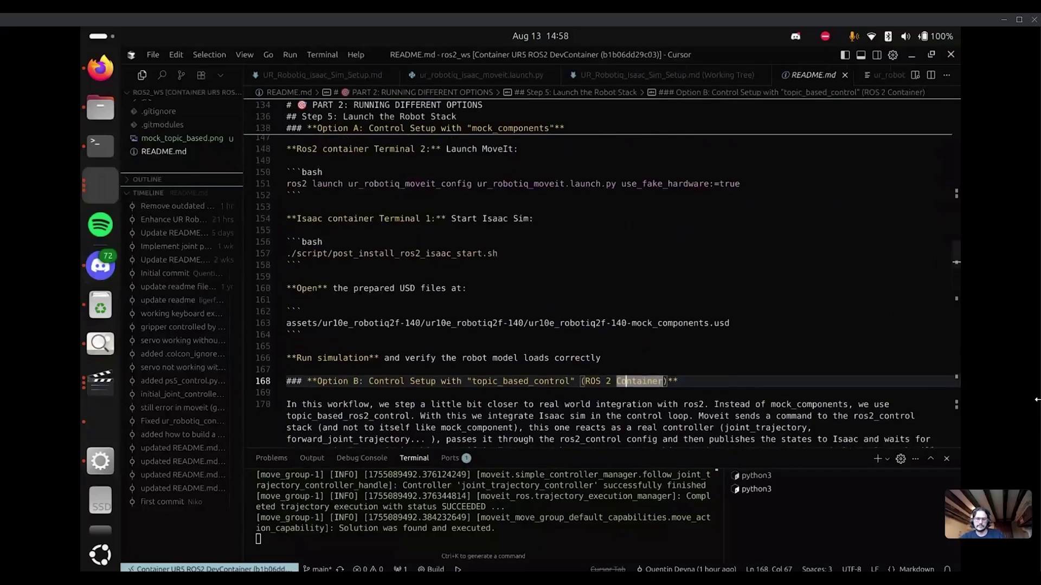